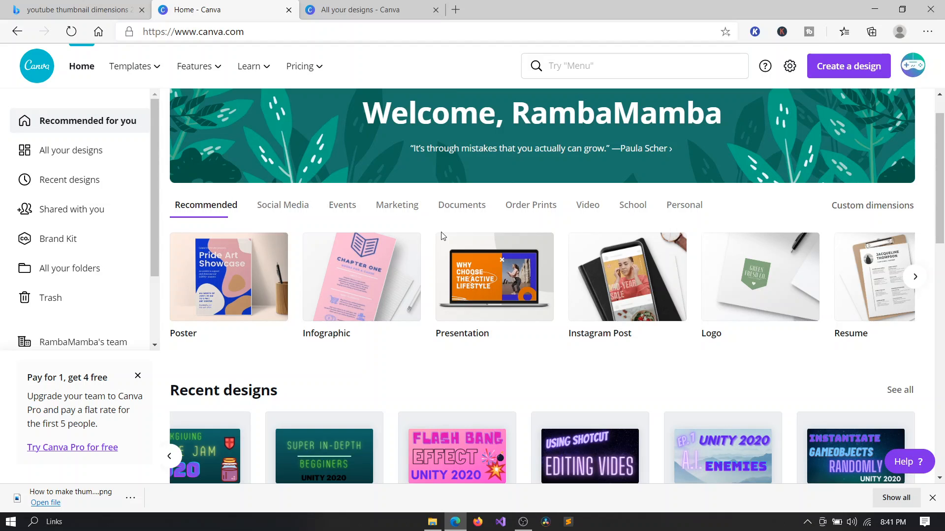
Check the recommended YouTube thumbnail dimensions in the web search results.
scroll(443, 226, down, 5)
scroll(441, 237, up, 5)
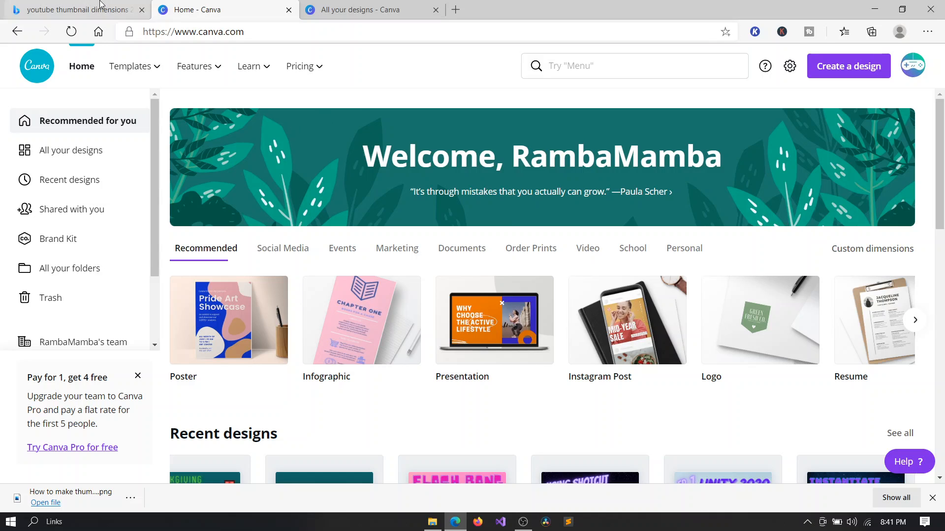
click(77, 9)
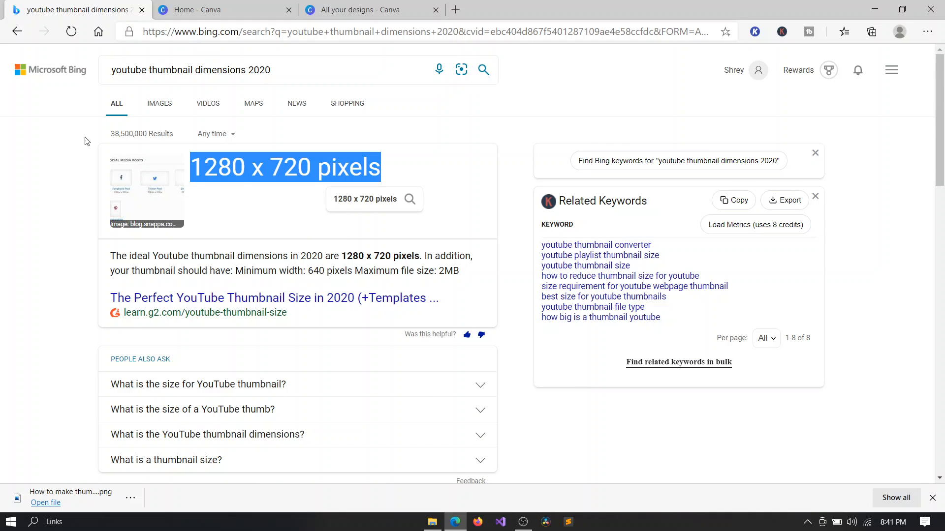
click(63, 123)
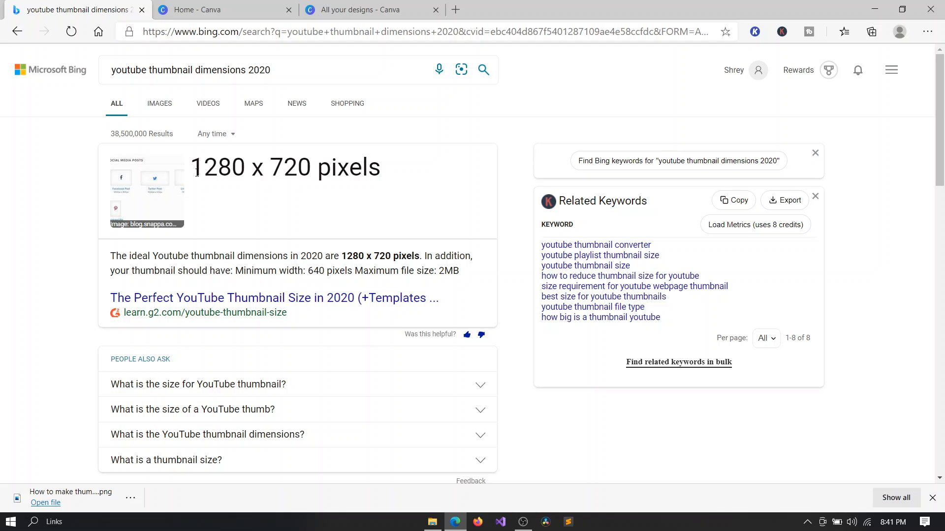
drag(197, 170, 399, 174)
click(400, 175)
drag(309, 167, 193, 160)
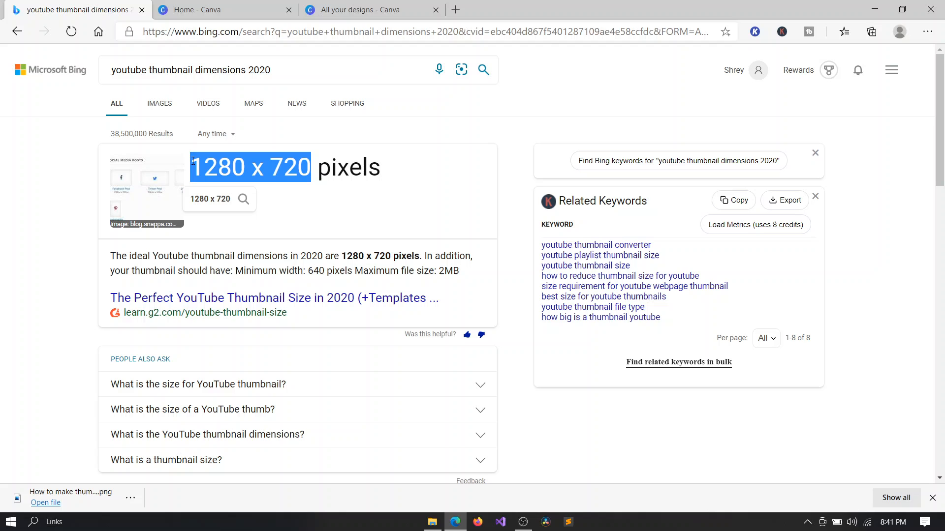
click(414, 158)
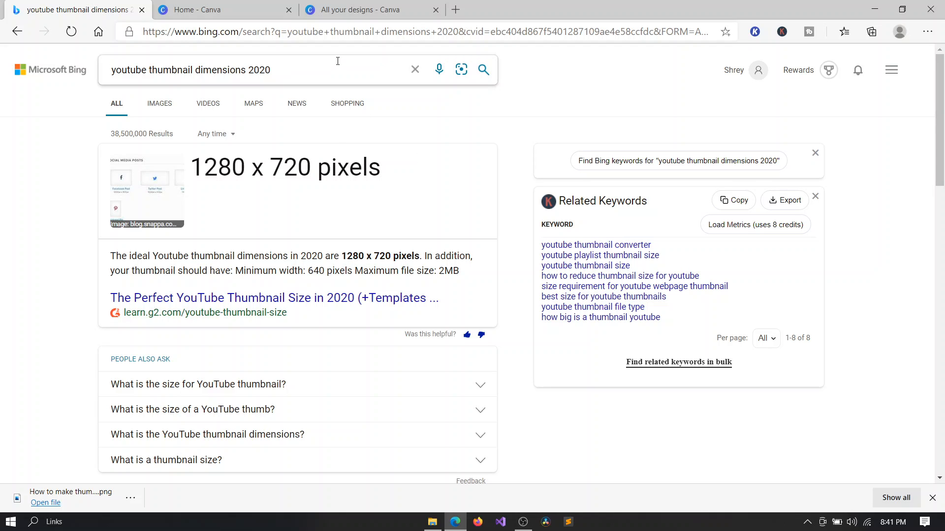
double_click(209, 169)
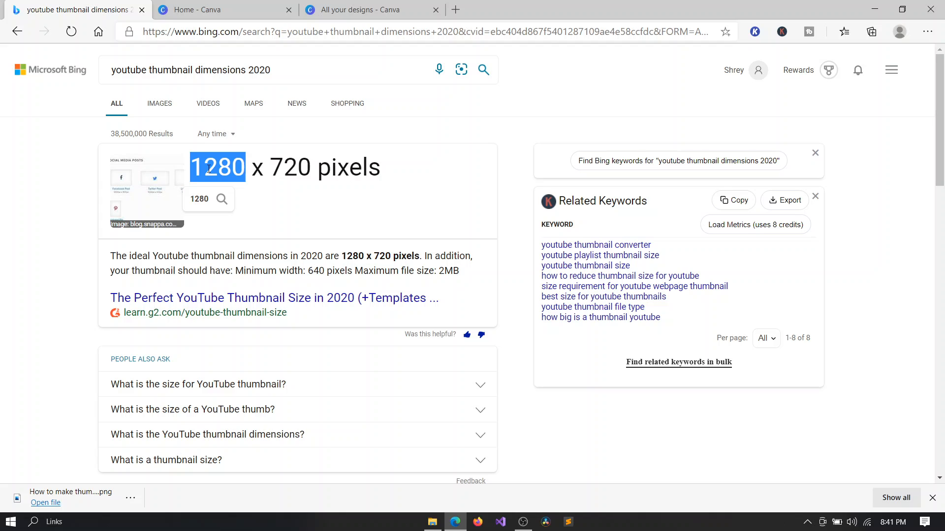
click(209, 169)
click(209, 169)
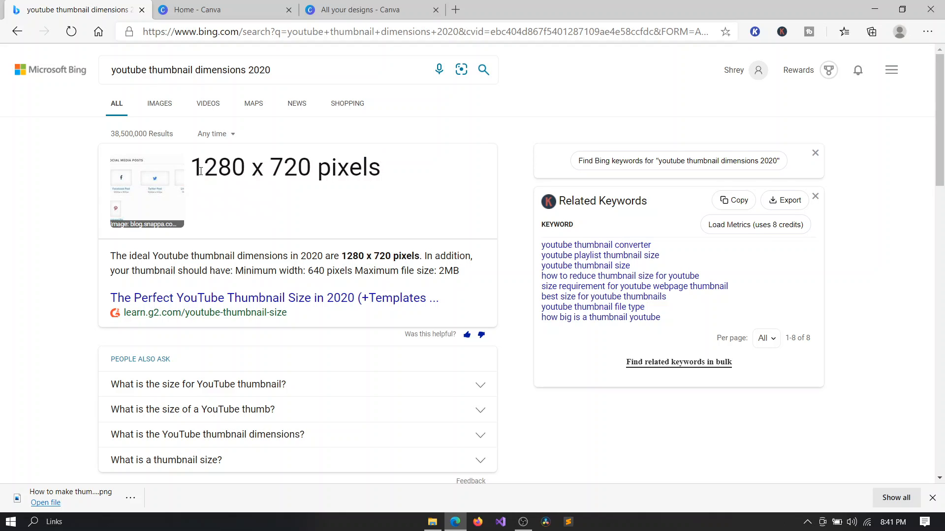
drag(194, 169, 255, 168)
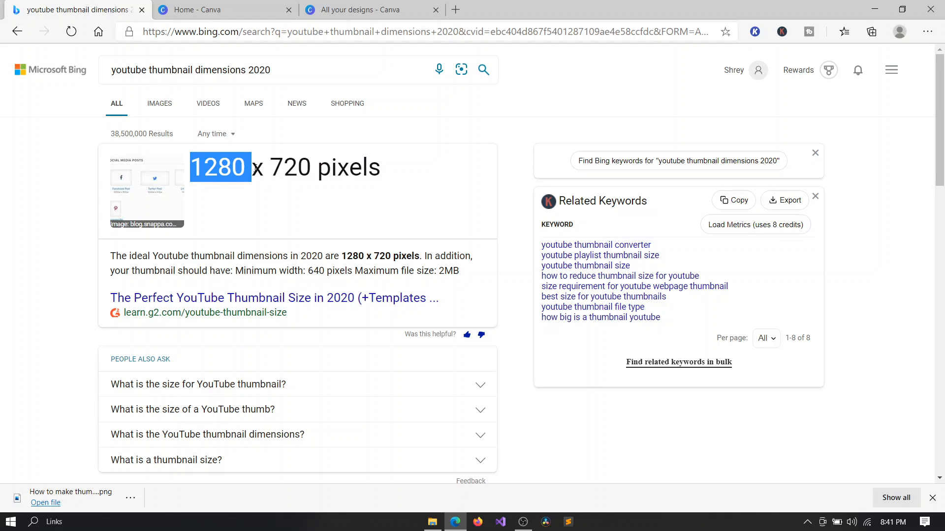
click(308, 160)
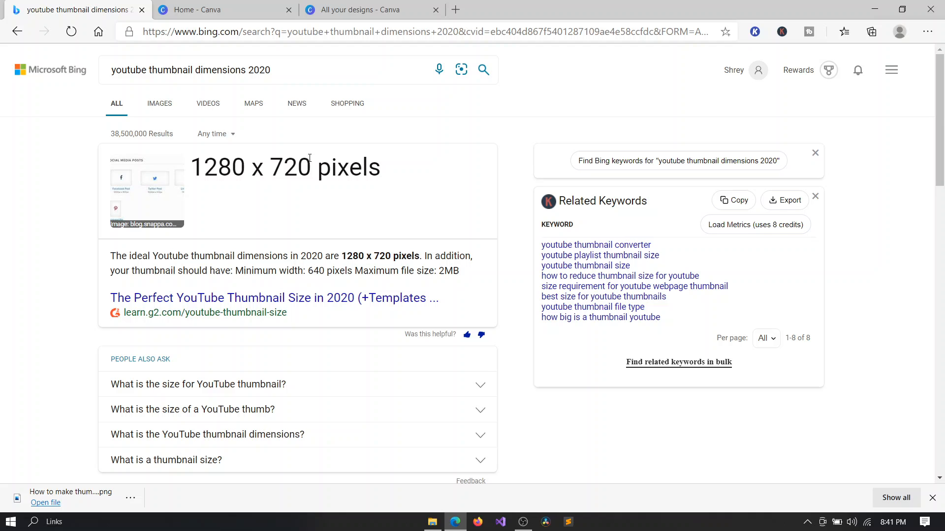
Create a new design with custom dimensions of 1280 × 720 px.
click(367, 5)
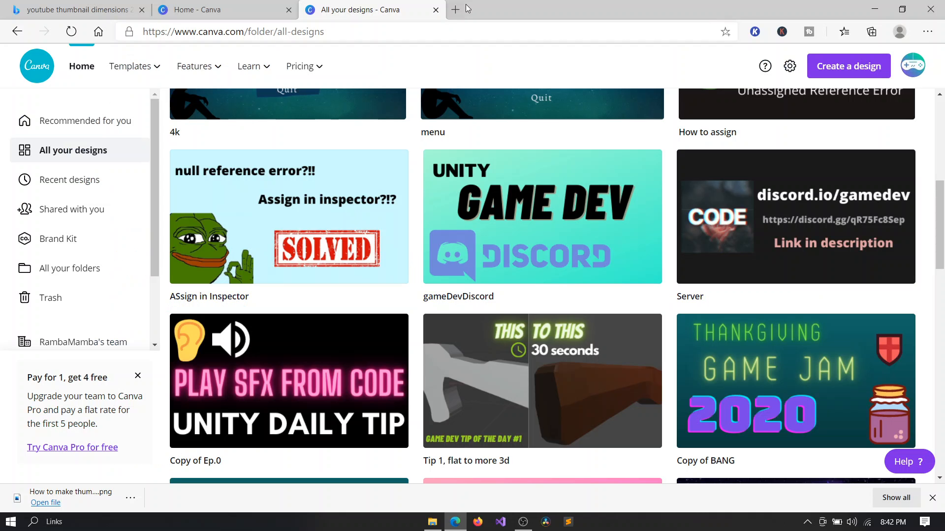
click(241, 5)
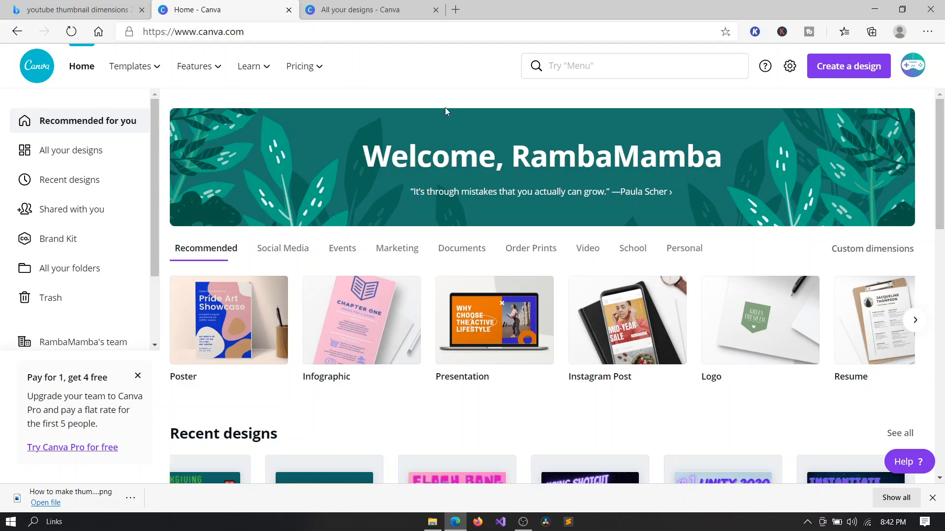
click(832, 72)
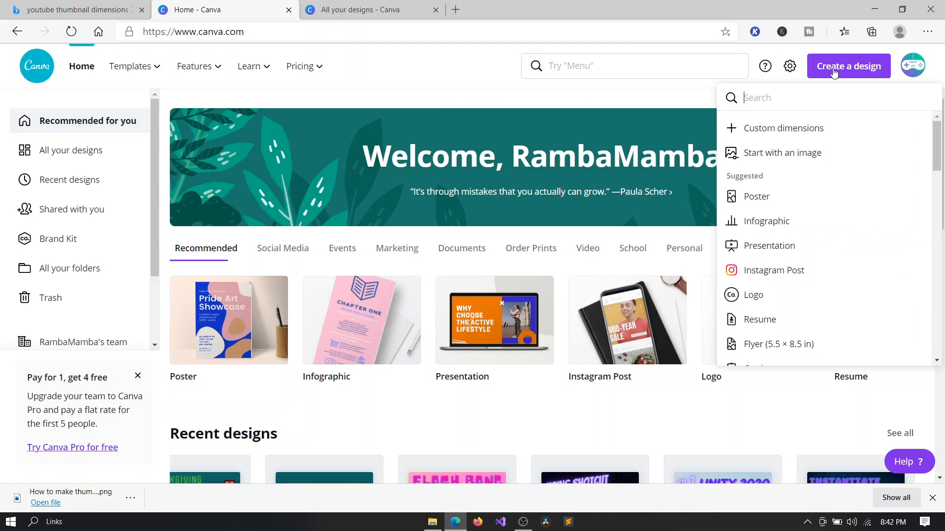
click(840, 129)
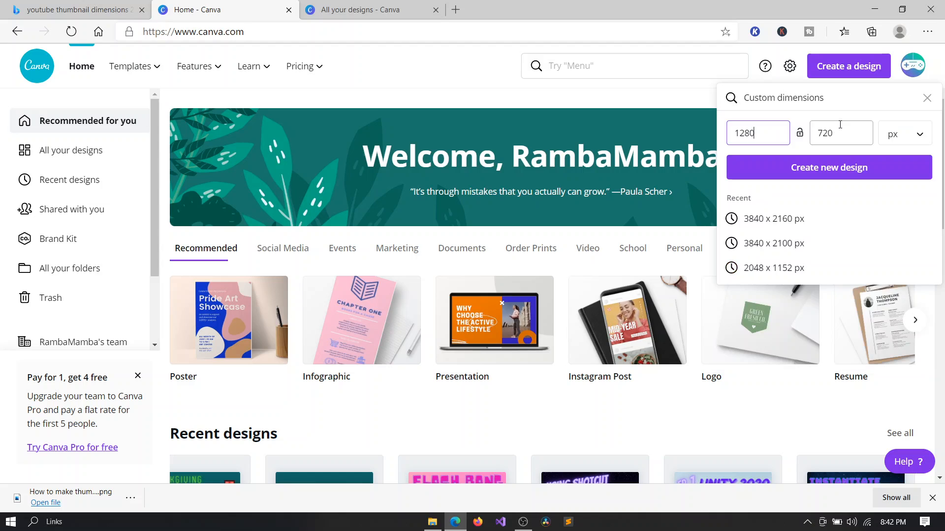
drag(757, 133, 731, 134)
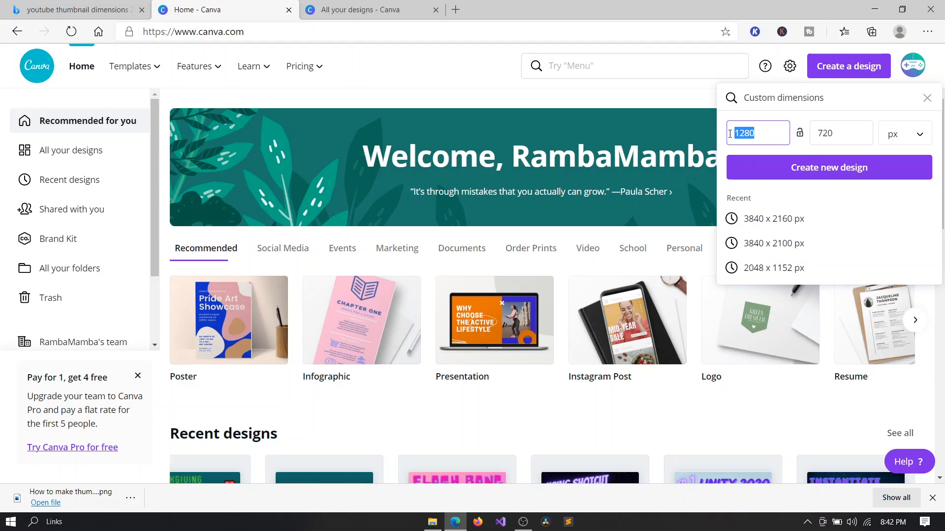
click(764, 133)
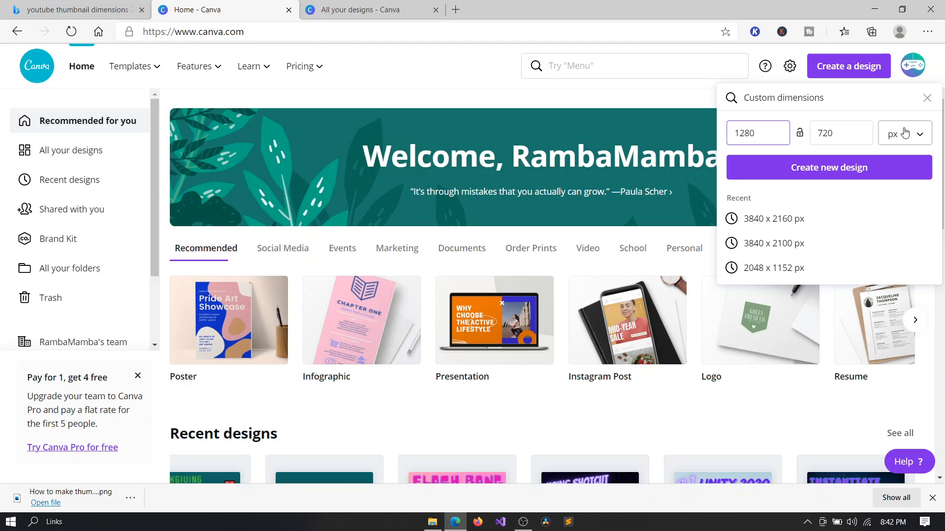
click(872, 155)
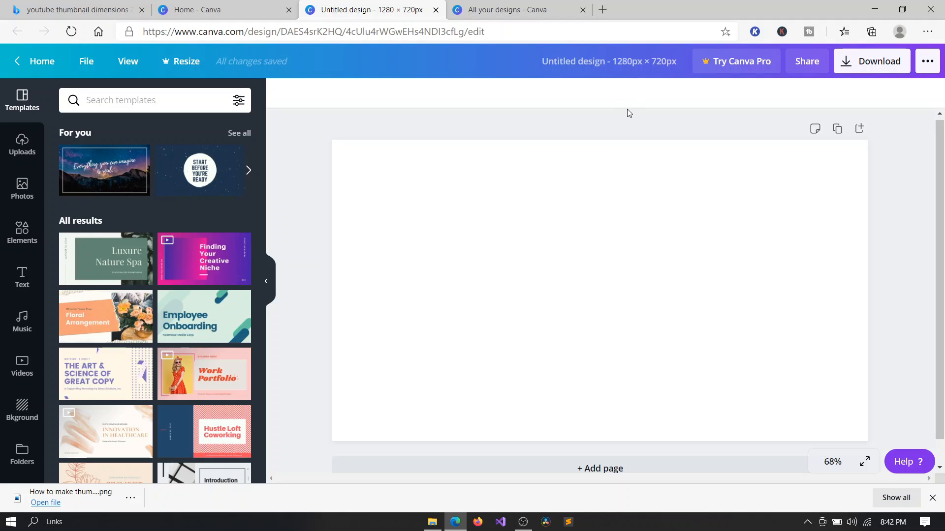
Rename the design as How to make thumbanles.
click(611, 67)
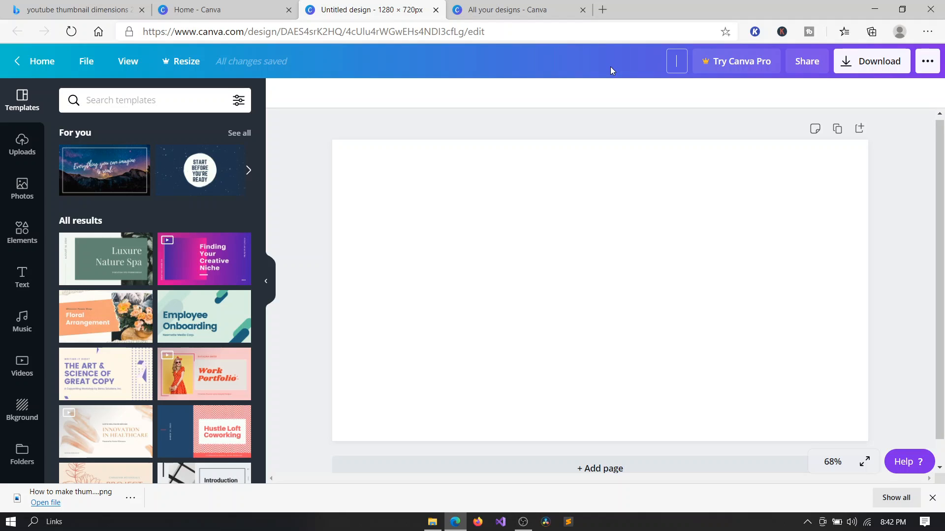
text(How to make thu)
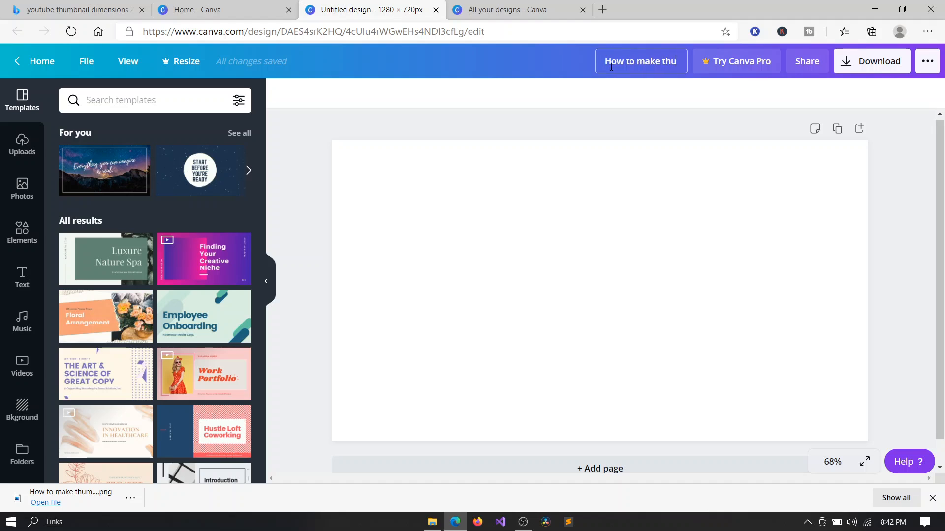
text(mbanles)
click(657, 117)
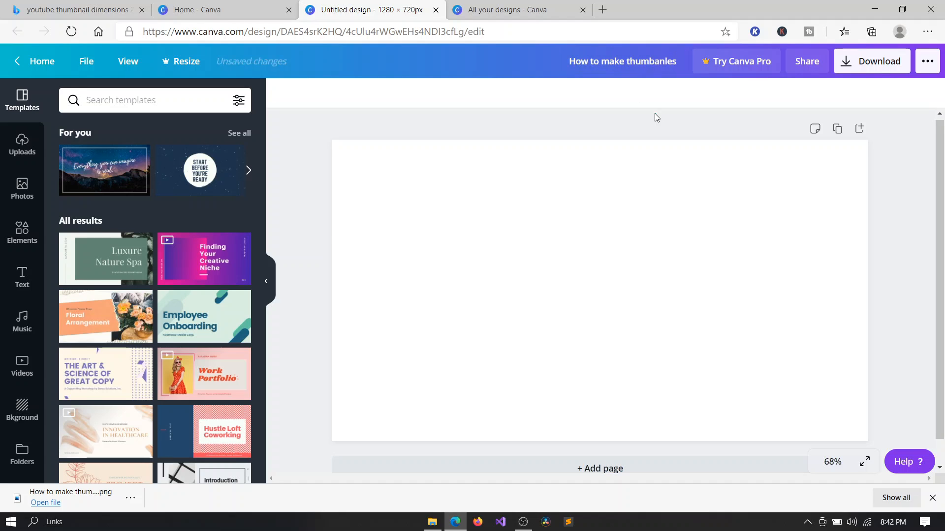
click(605, 69)
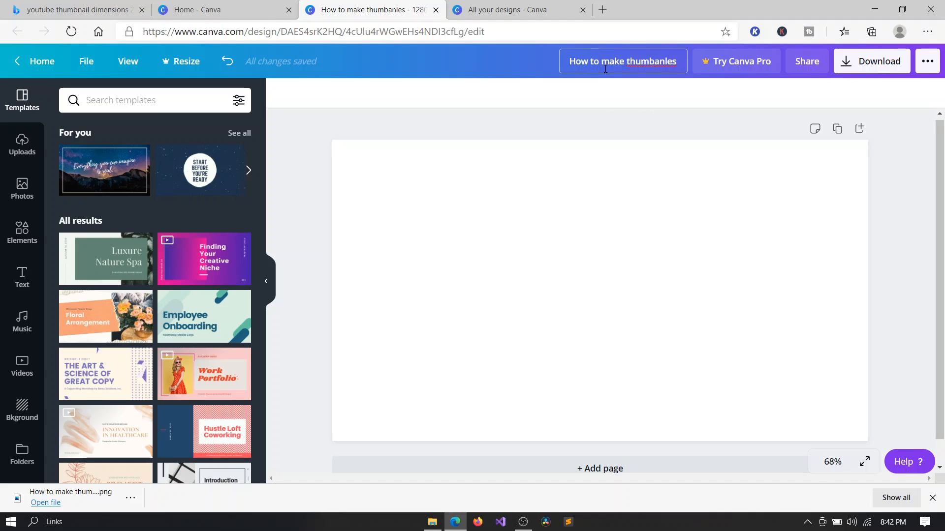
click(578, 123)
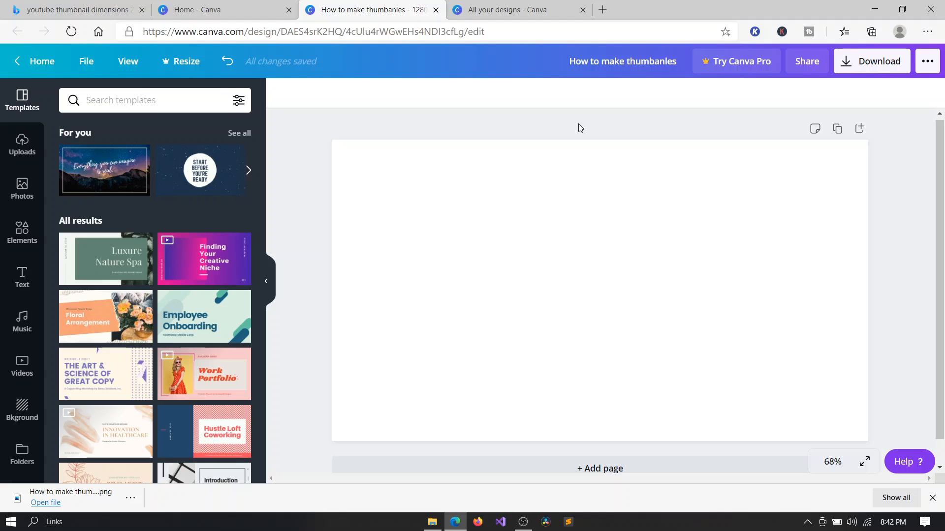
click(631, 56)
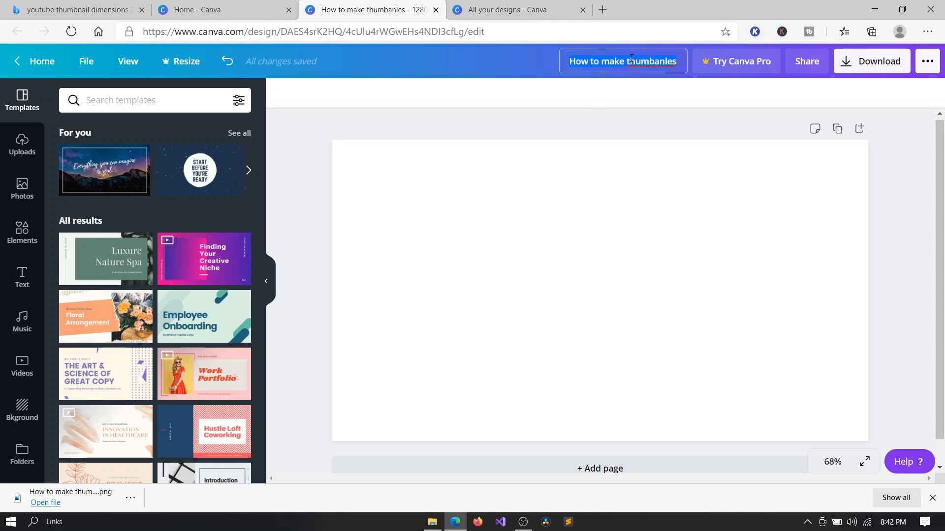
click(582, 97)
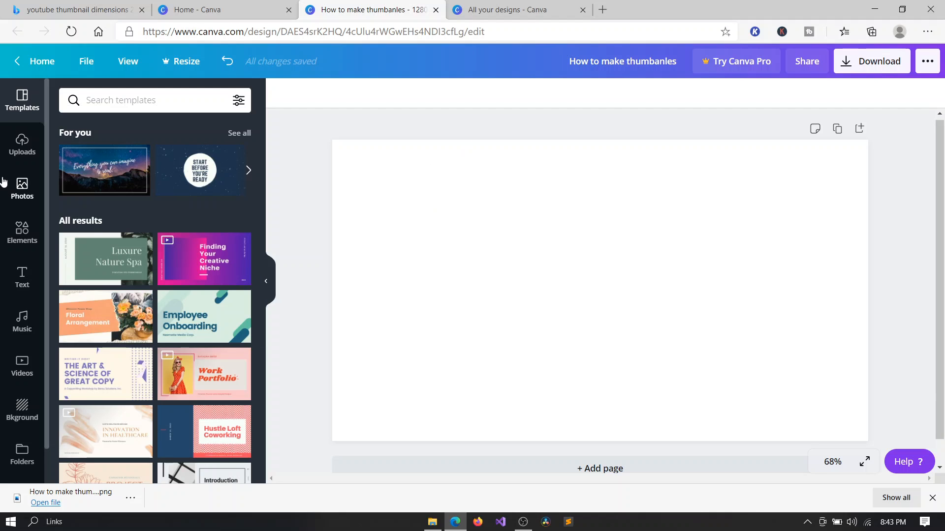
Browse the backgrounds and apply the ocean wave photo as the page background.
click(269, 282)
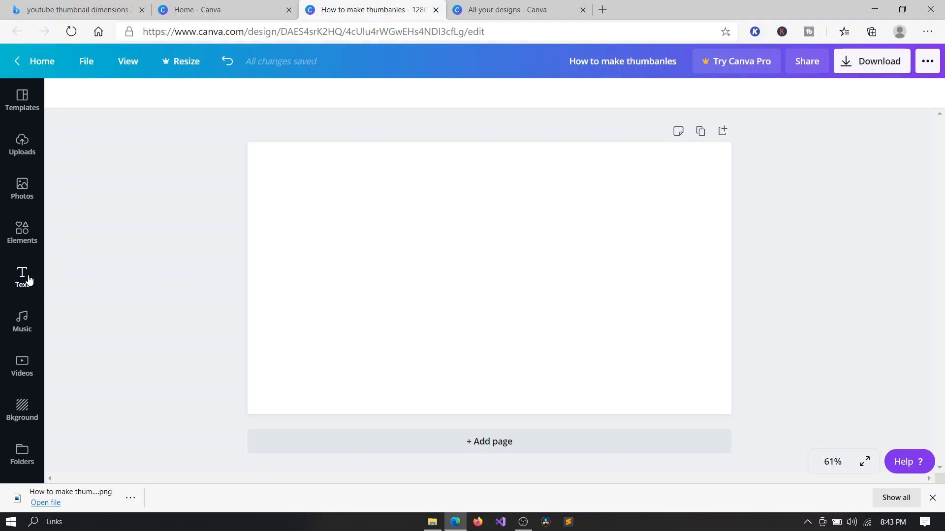
click(27, 403)
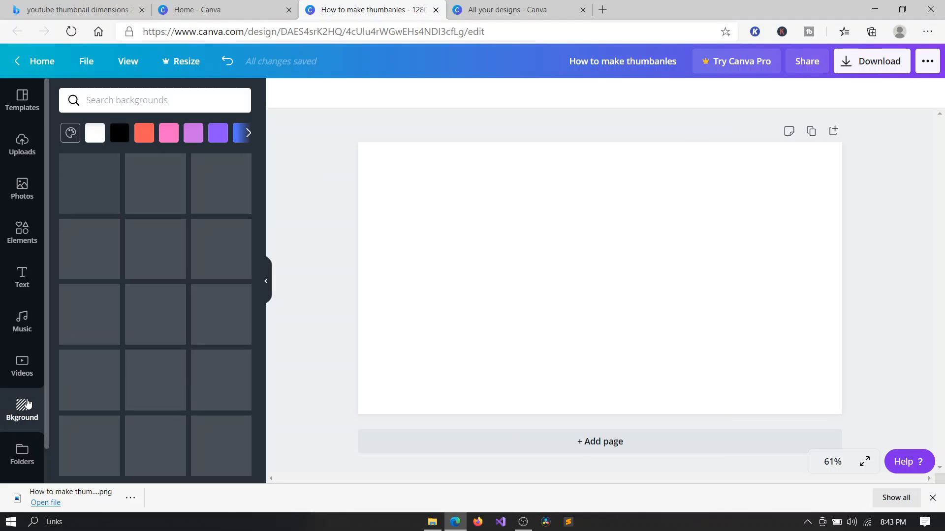
scroll(219, 420, down, 15)
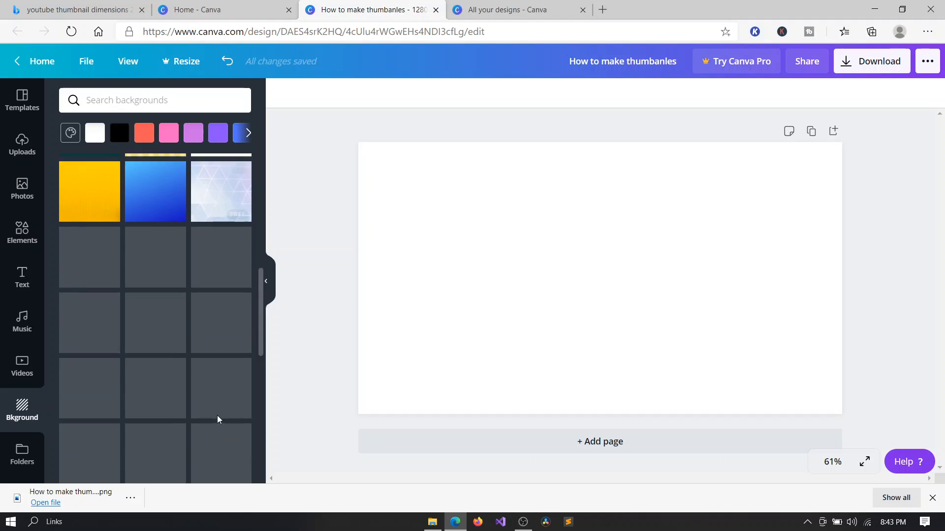
scroll(219, 419, up, 12)
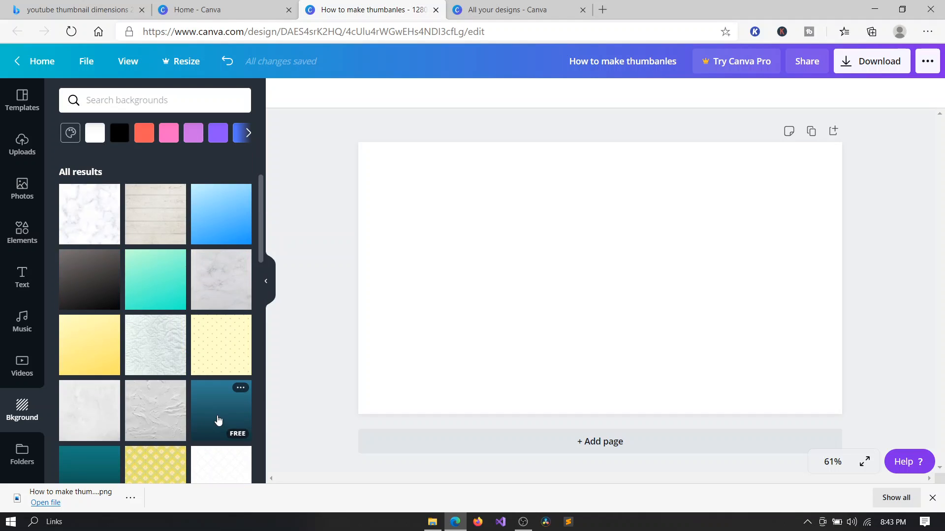
scroll(219, 419, up, 2)
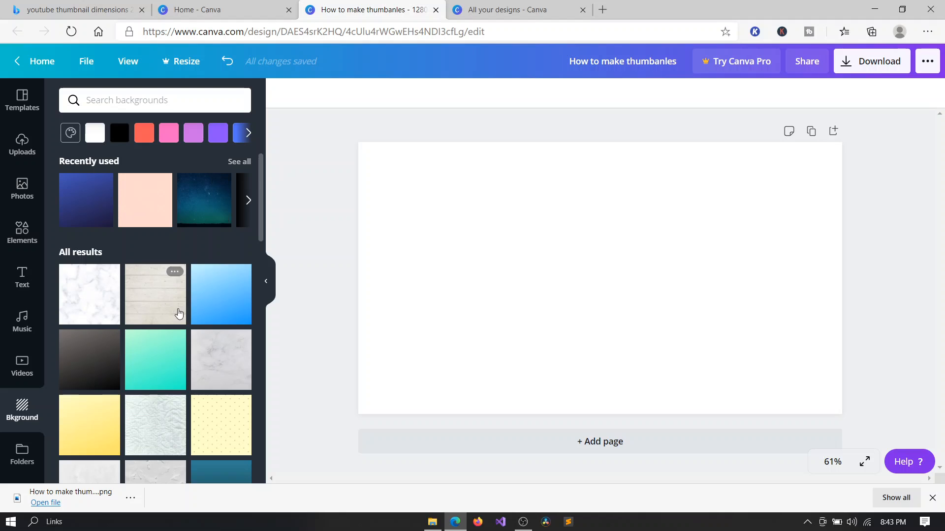
scroll(179, 313, down, 10)
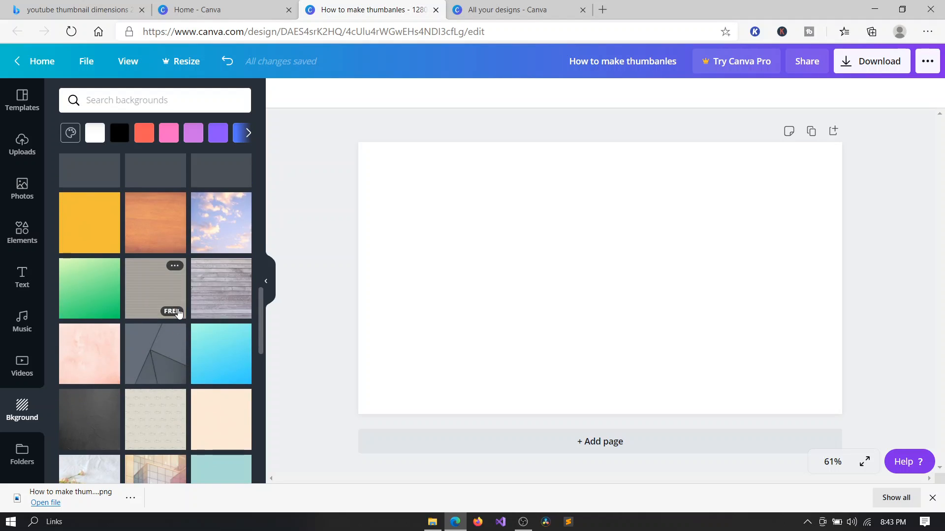
scroll(178, 314, down, 5)
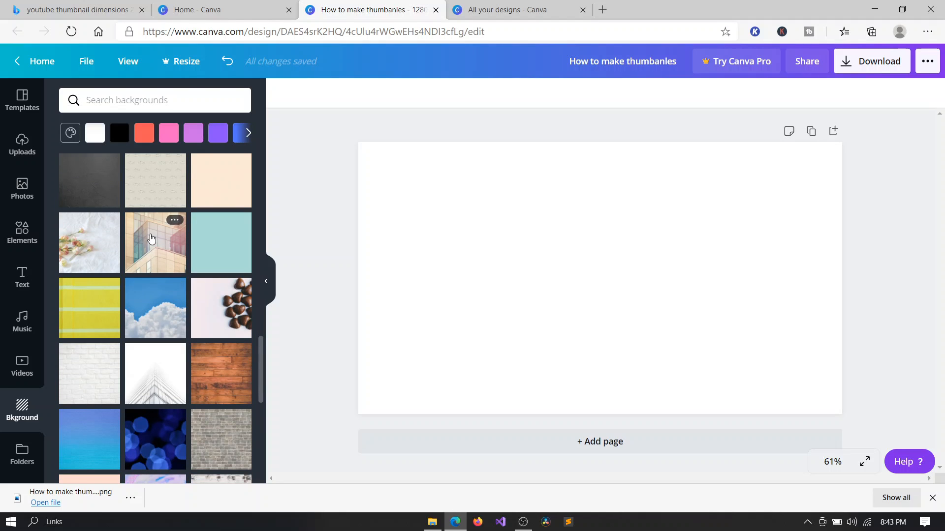
scroll(151, 239, down, 8)
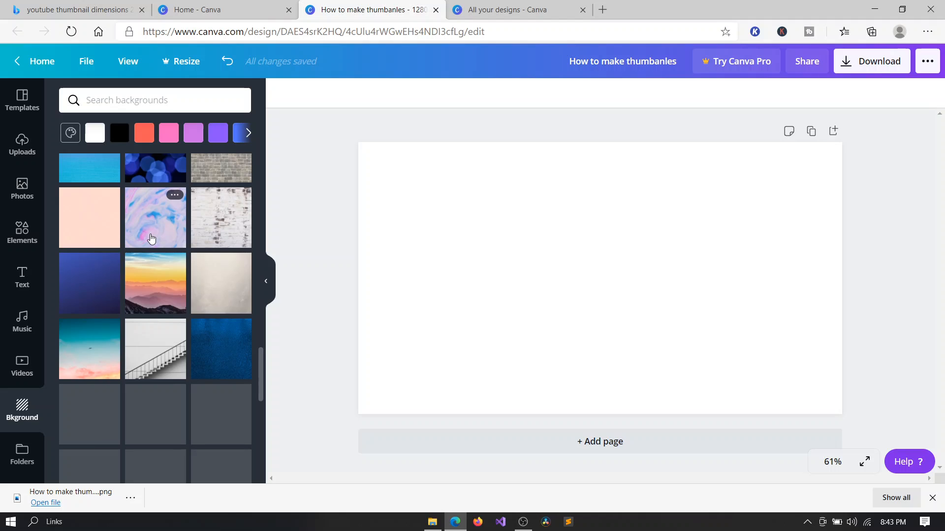
scroll(151, 239, down, 3)
scroll(151, 238, down, 8)
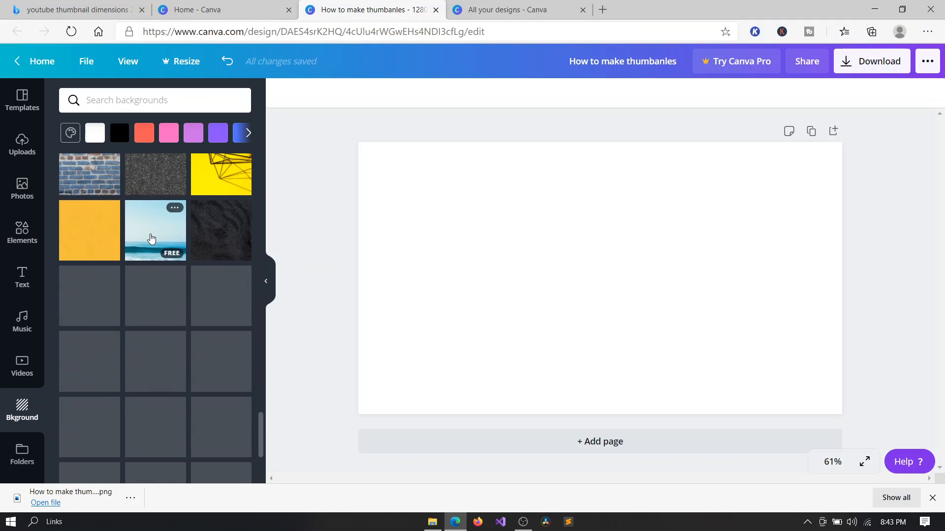
click(151, 239)
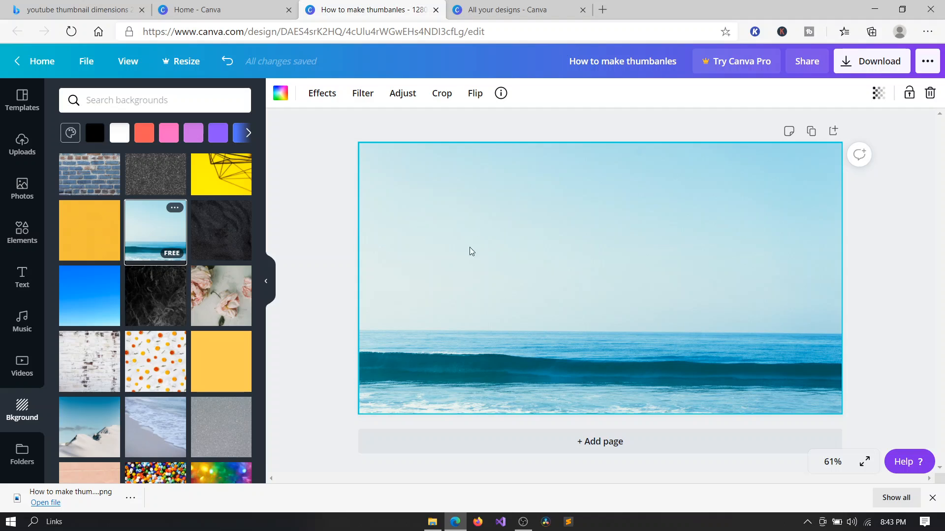
click(332, 225)
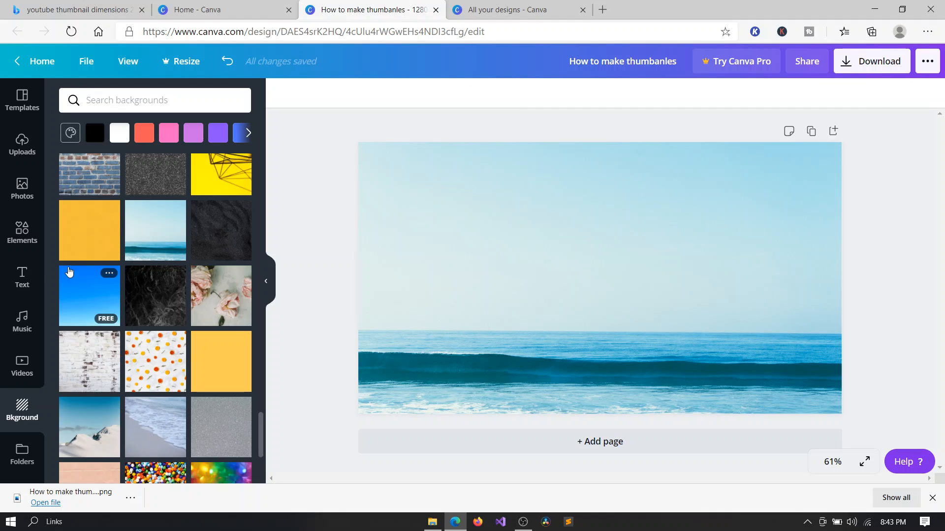
Browse the text font combinations and add the "dream" combination to the page.
click(22, 277)
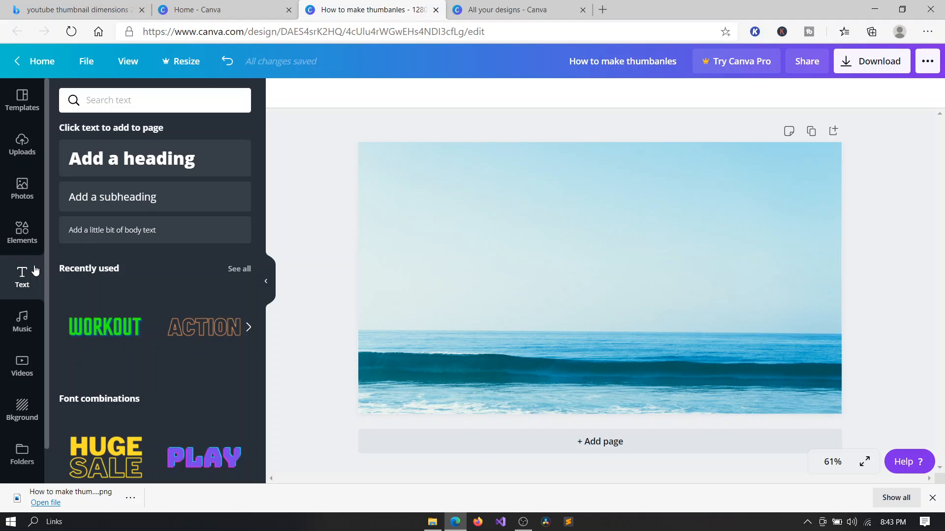
scroll(260, 340, down, 8)
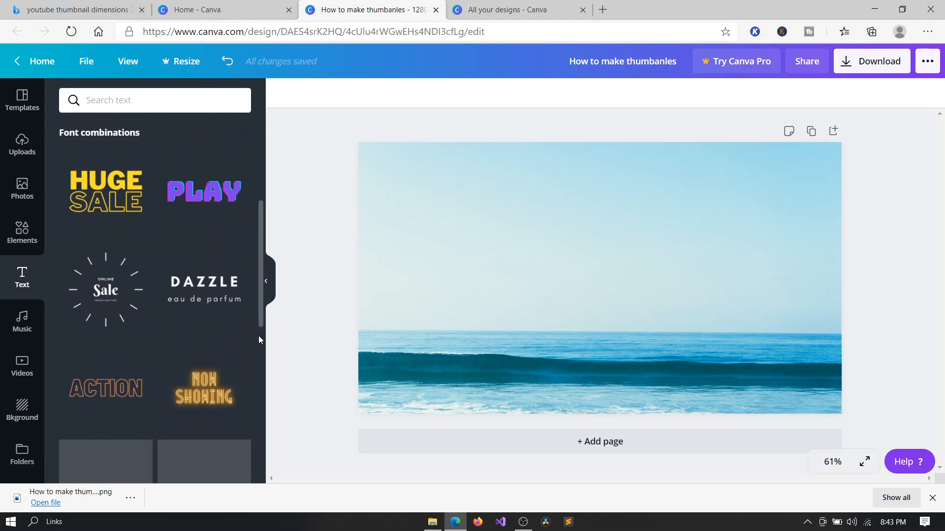
scroll(259, 336, down, 4)
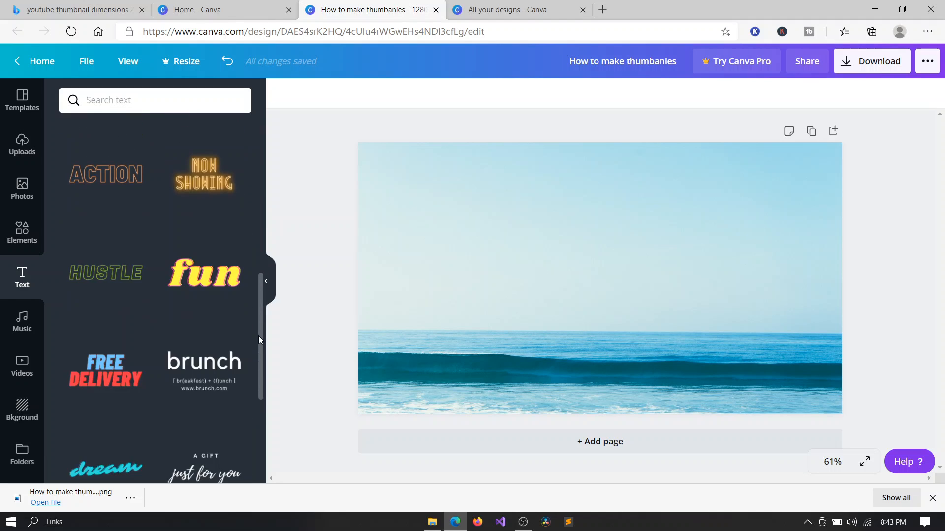
scroll(259, 340, down, 1)
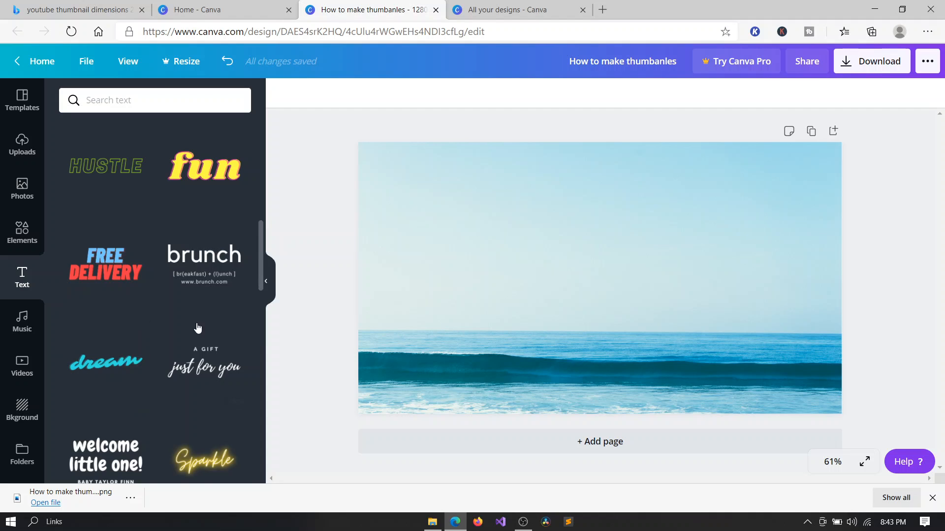
scroll(163, 335, down, 10)
scroll(162, 332, up, 1)
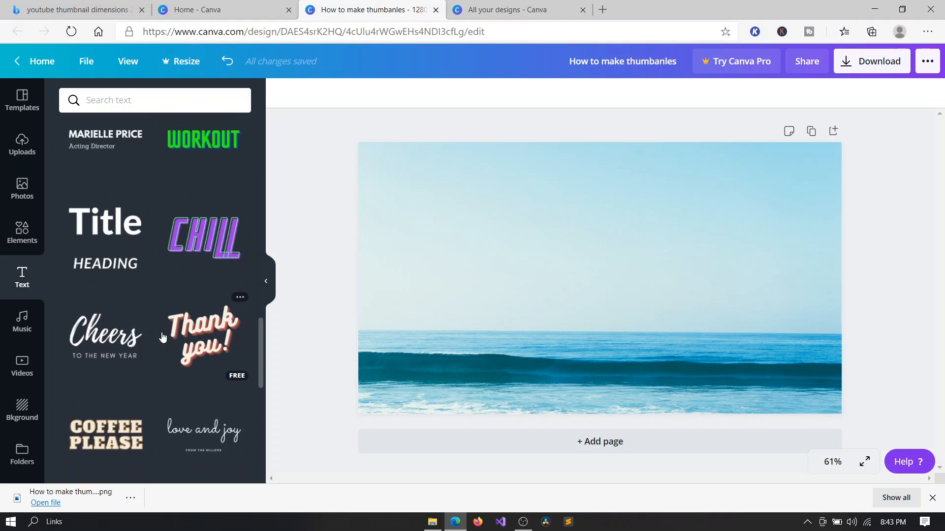
scroll(198, 286, up, 7)
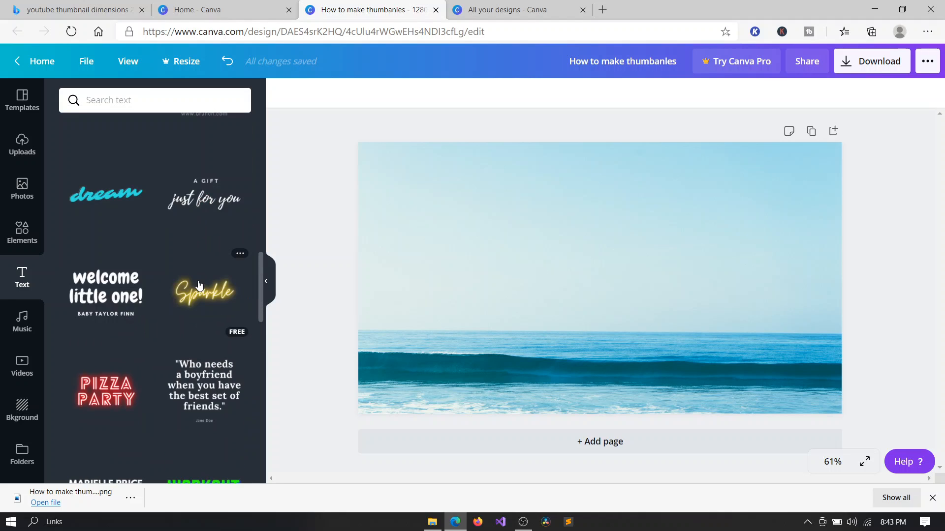
scroll(198, 286, up, 2)
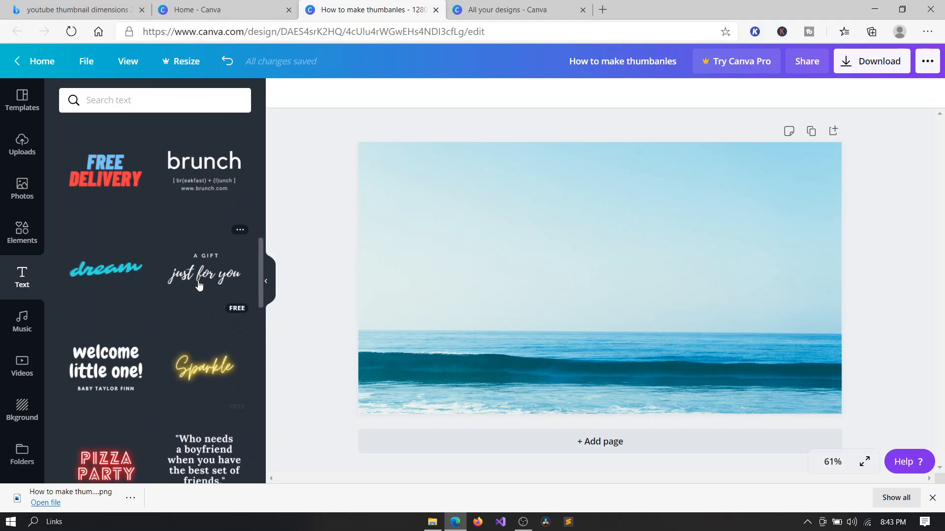
click(102, 269)
drag(477, 233, 481, 213)
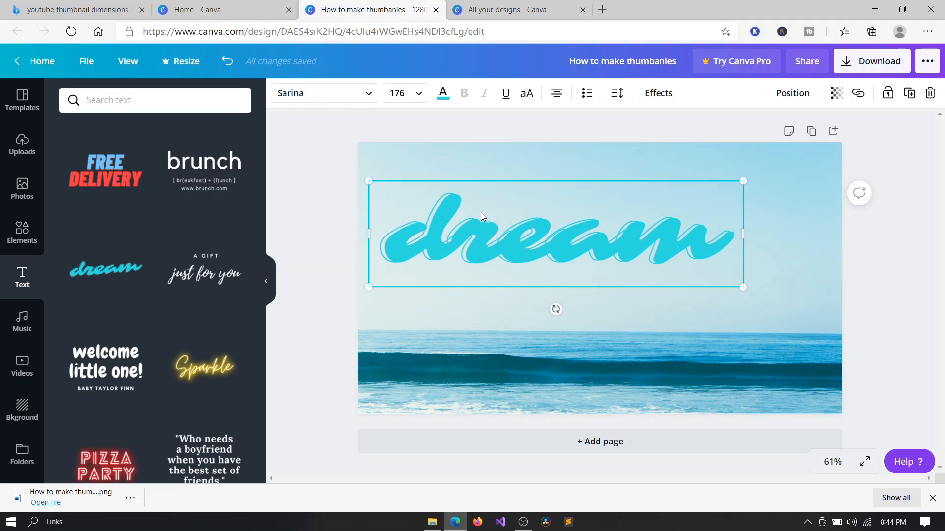
Replace the text with "How to make youtube thumbnales".
double_click(581, 255)
key(BackSpace)
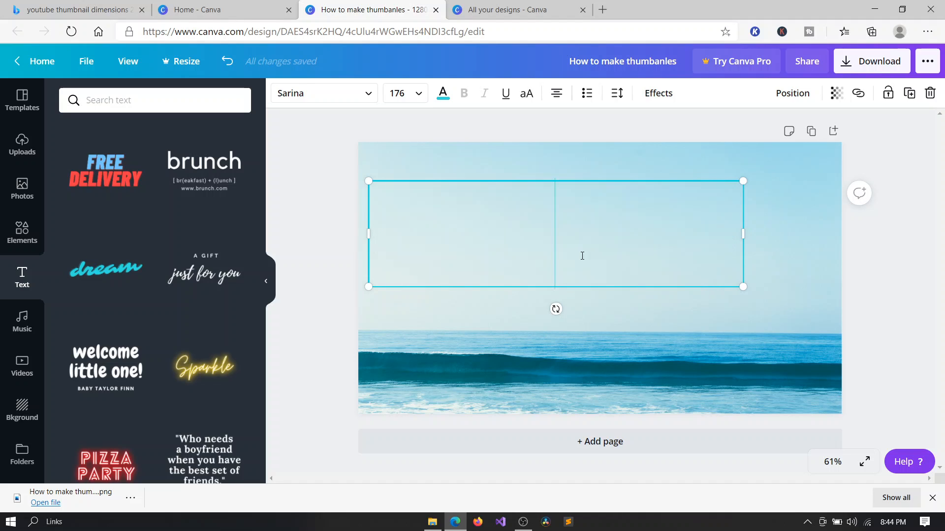
text(How to make)
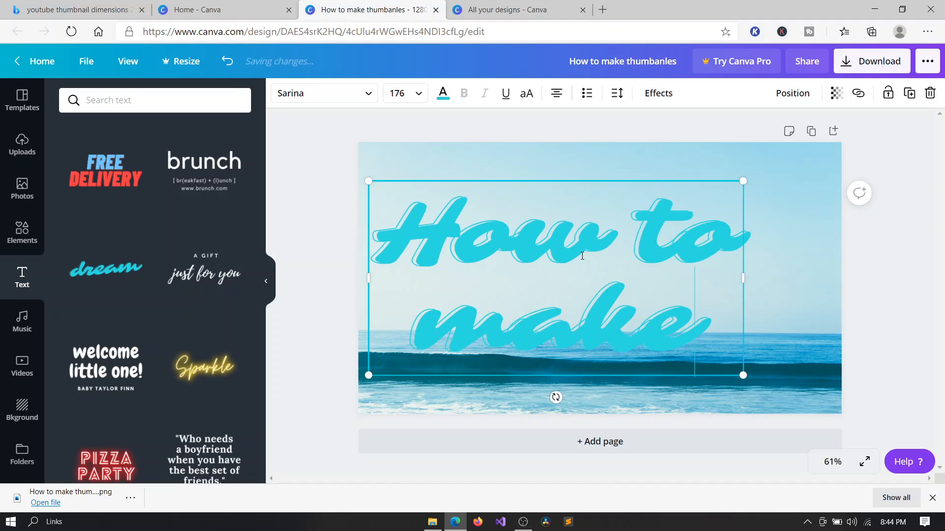
text( youtube thu)
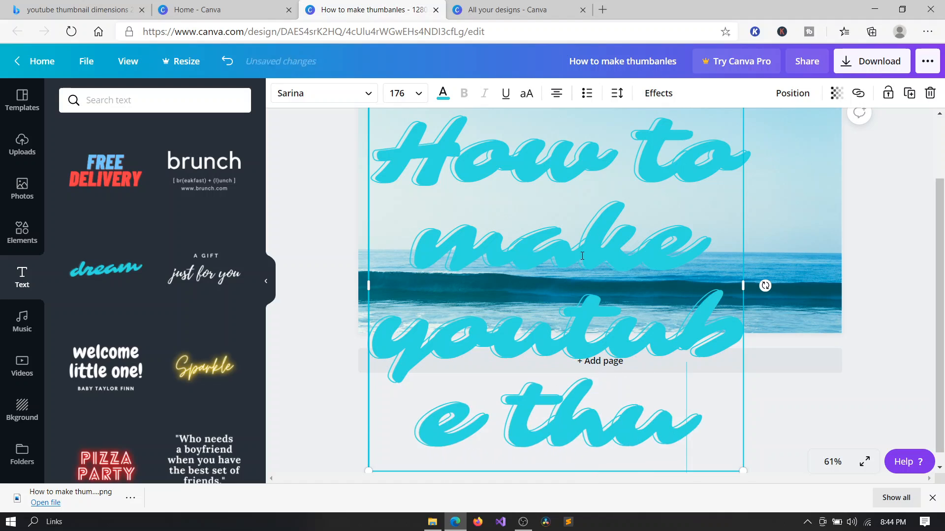
text(mbnales)
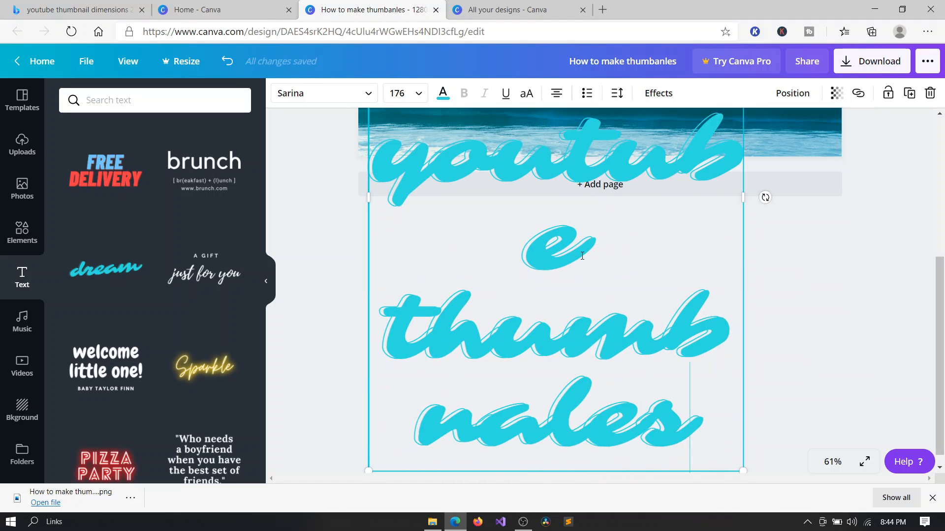
Scale the text box down and move it onto the middle of the thumbnail.
scroll(582, 256, up, 5)
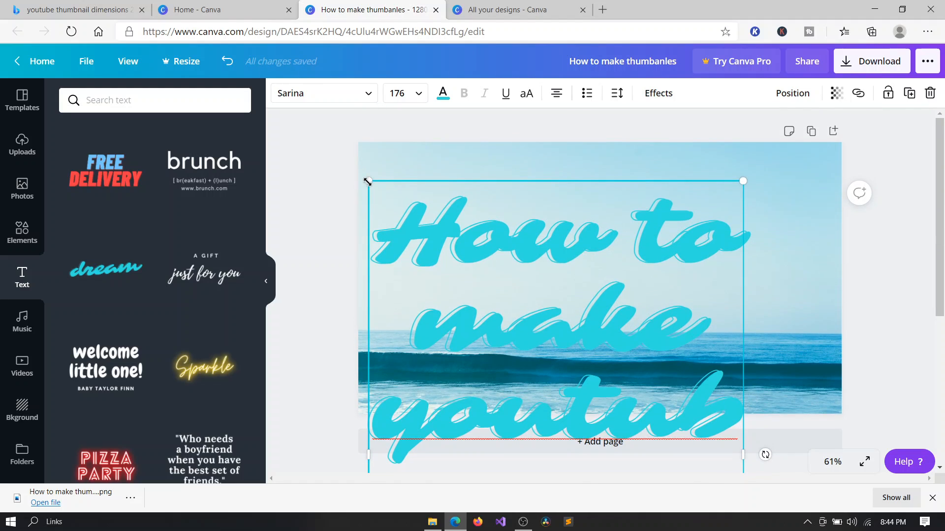
click(626, 161)
click(615, 275)
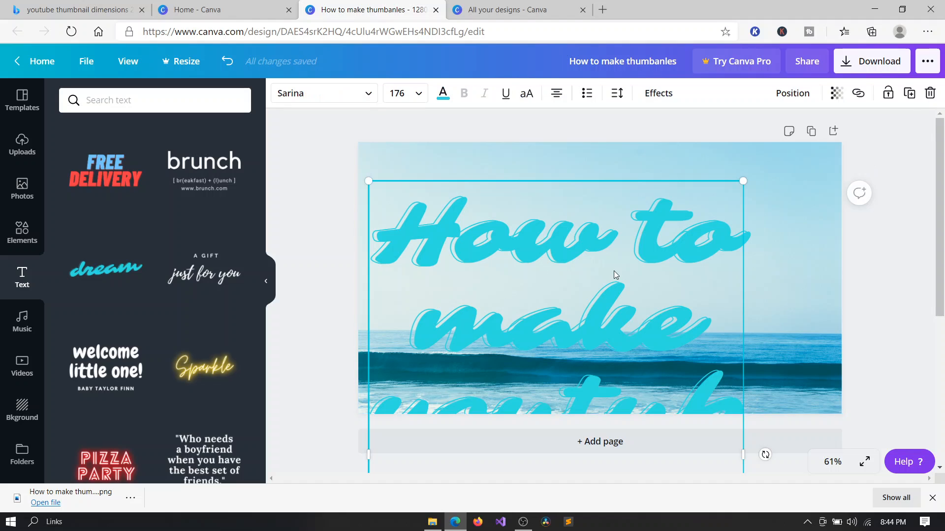
drag(368, 181, 646, 370)
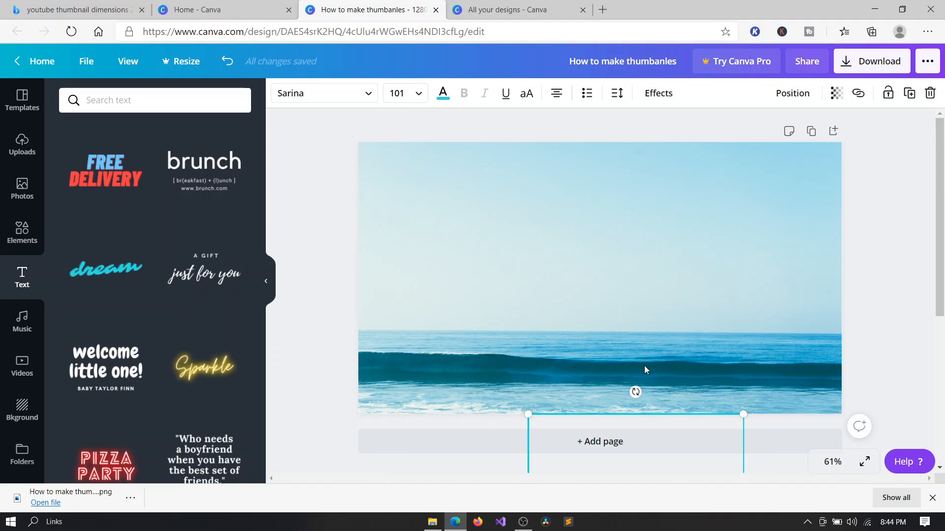
scroll(645, 370, down, 3)
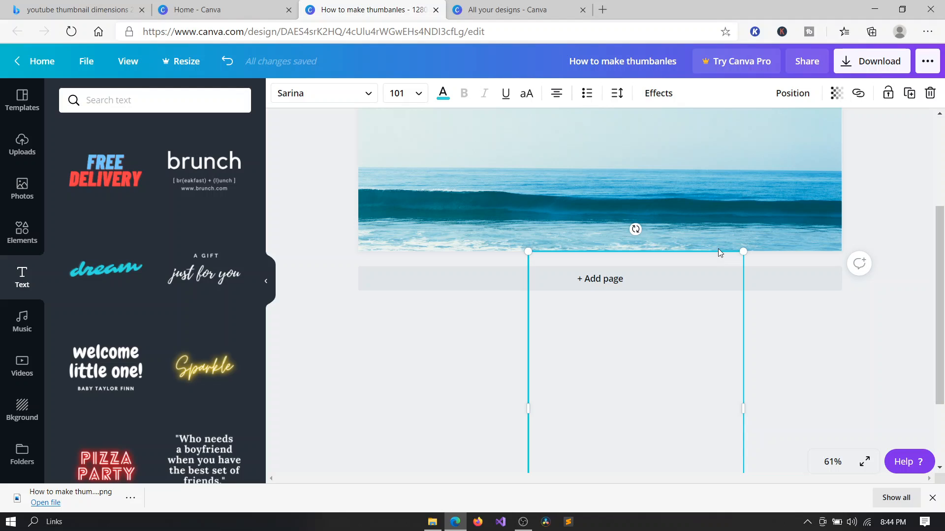
drag(650, 367, 617, 242)
drag(580, 233, 478, 312)
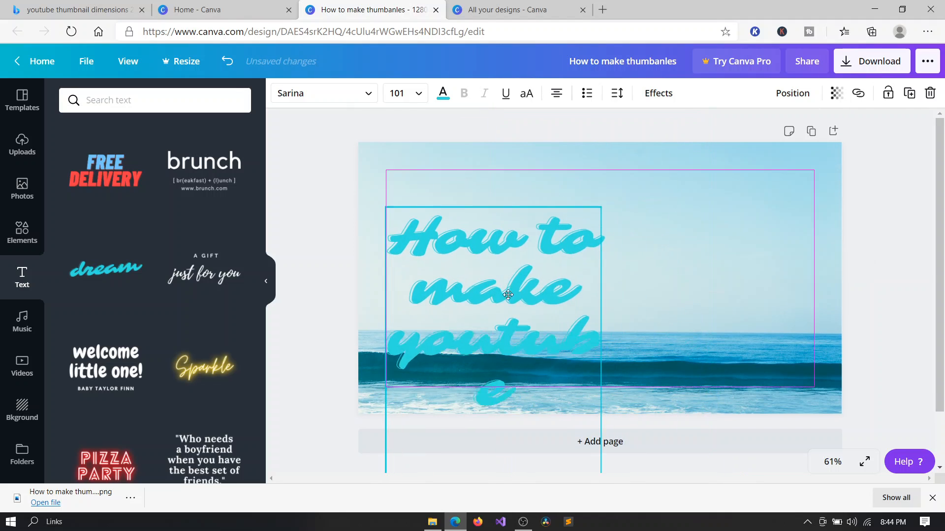
drag(395, 188, 458, 229)
click(639, 318)
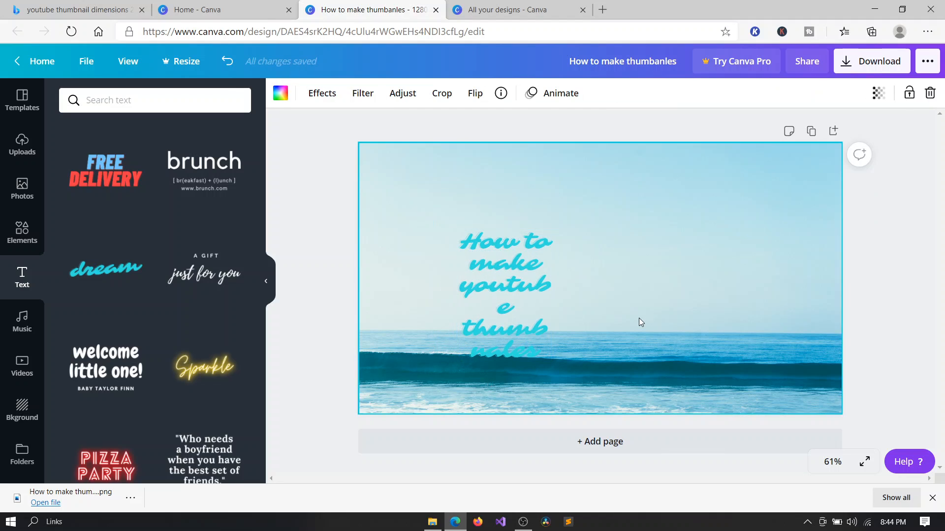
Widen the text box so the heading fits on two lines.
click(521, 277)
key(Escape)
double_click(616, 282)
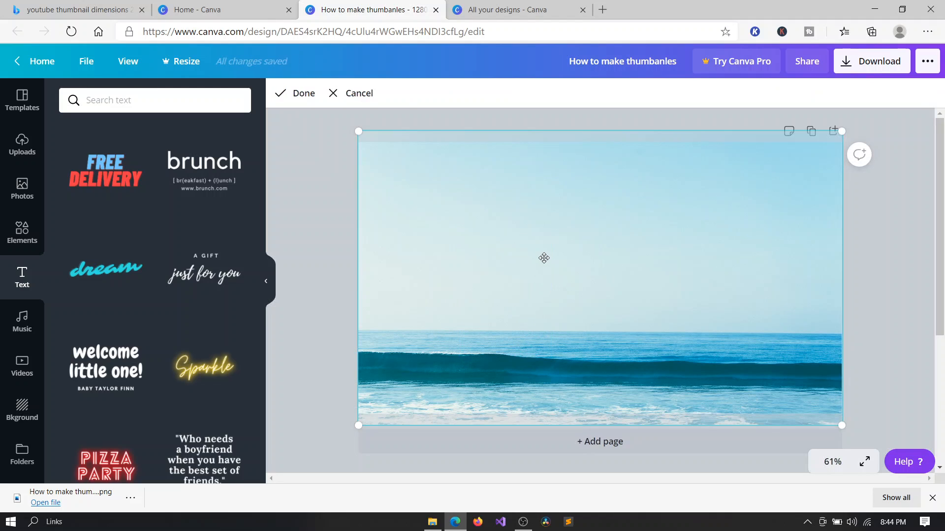
click(864, 274)
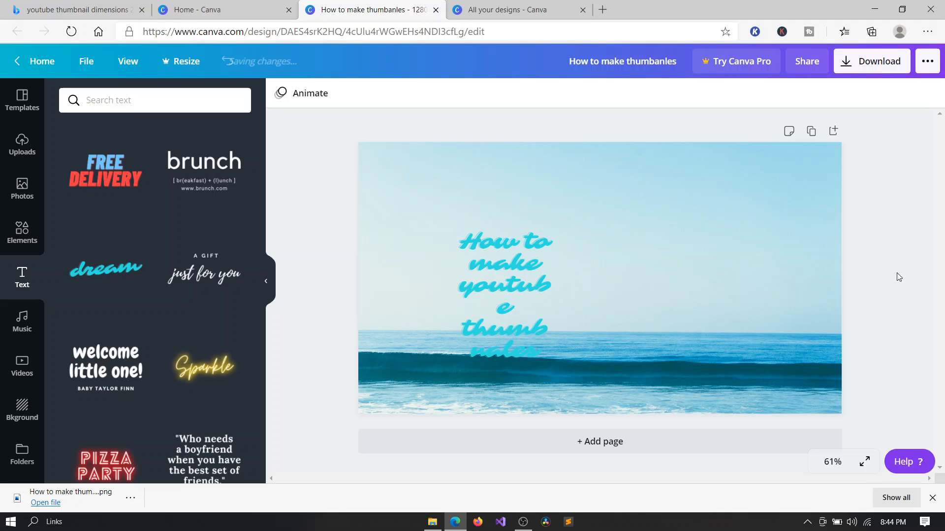
click(508, 292)
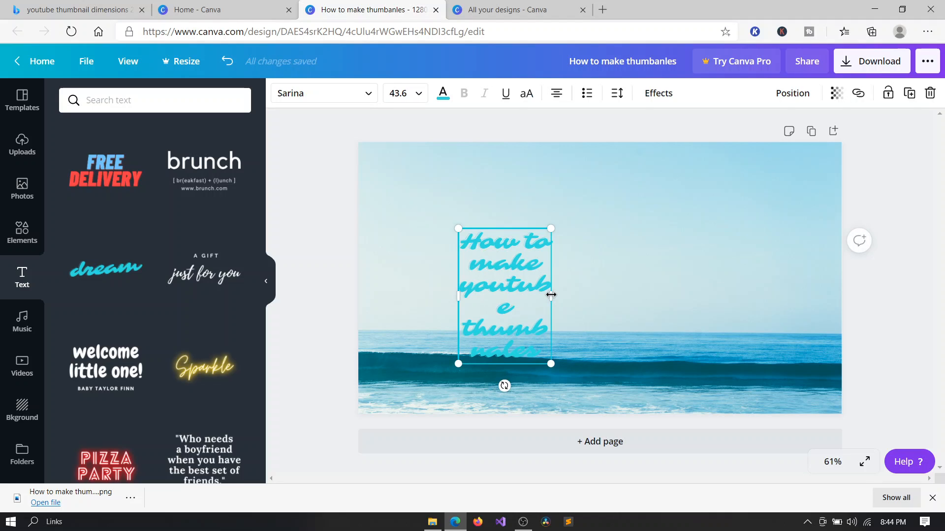
drag(551, 294, 786, 266)
click(807, 270)
Move the heading up and enlarge it to about font size 56.4.
click(681, 264)
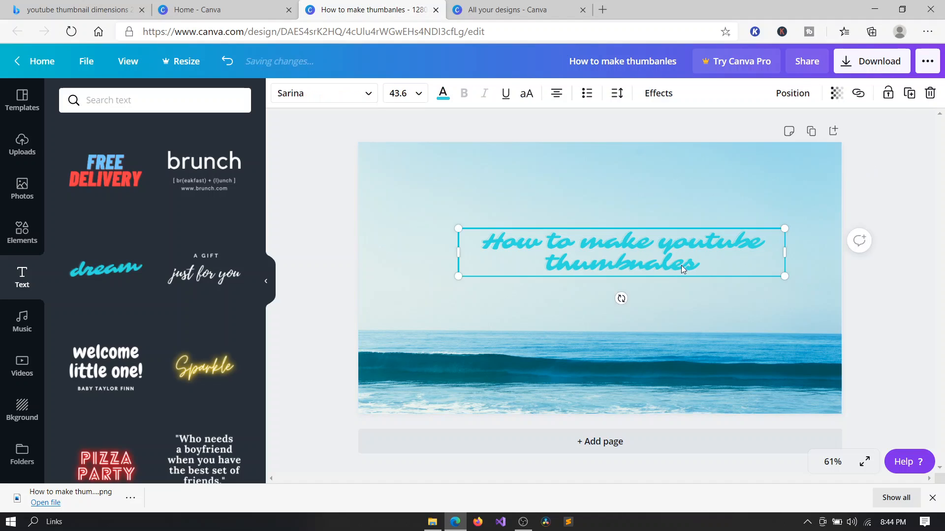
drag(681, 265, 609, 244)
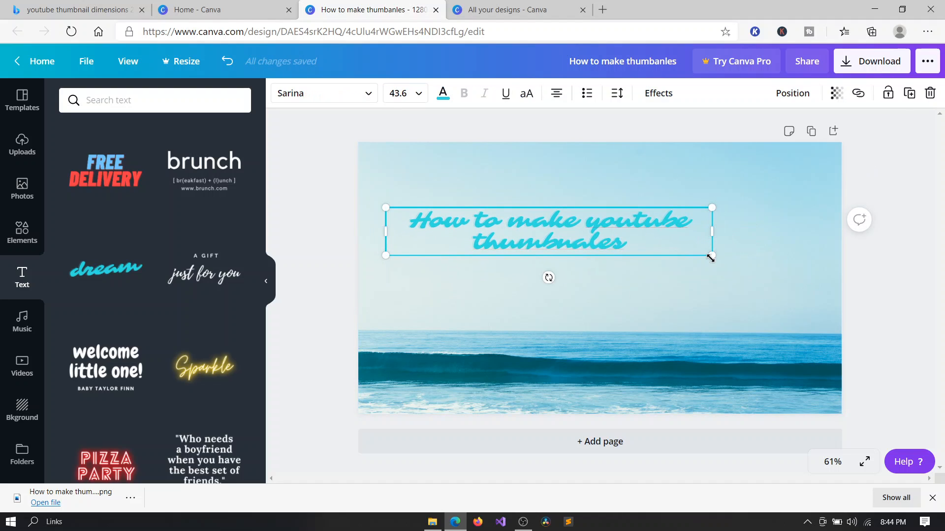
drag(711, 256, 807, 295)
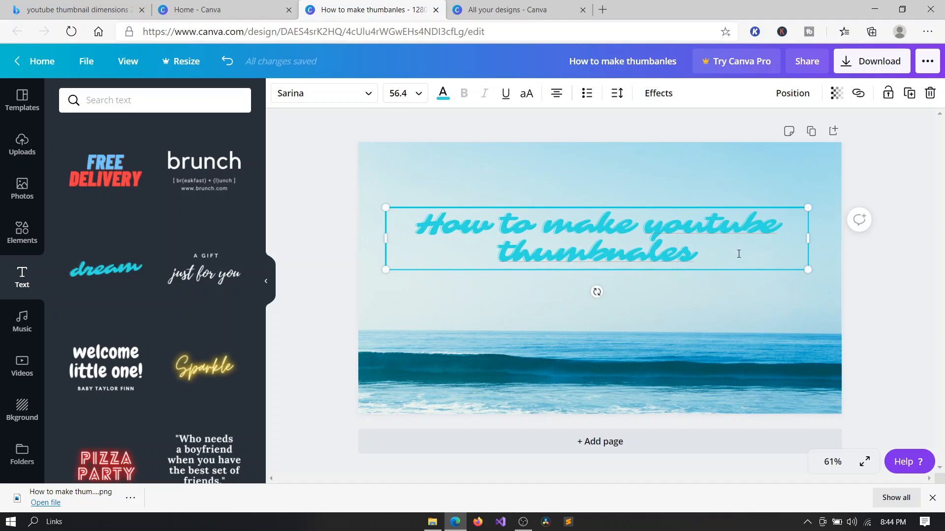
Correct the spelling of "youtube" to "YouTube" using the spelling suggestion.
right_click(715, 217)
click(737, 232)
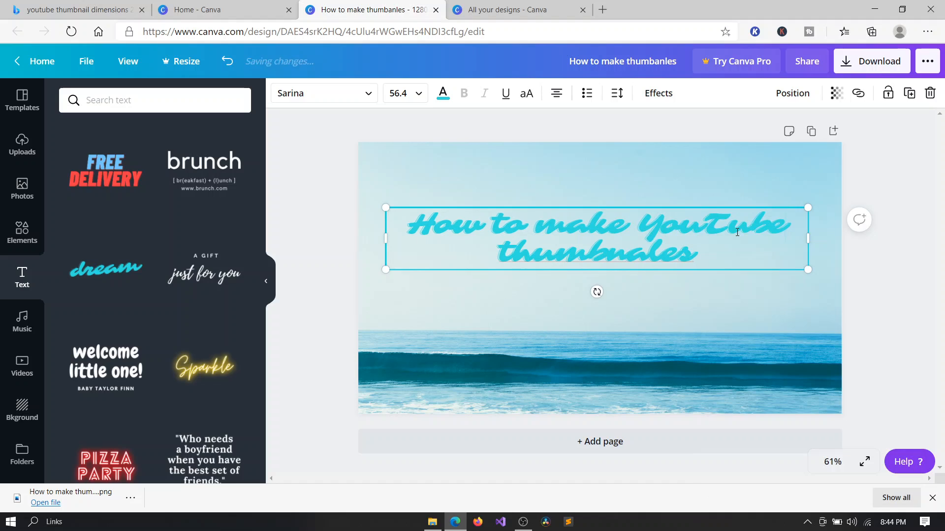
click(660, 300)
double_click(648, 257)
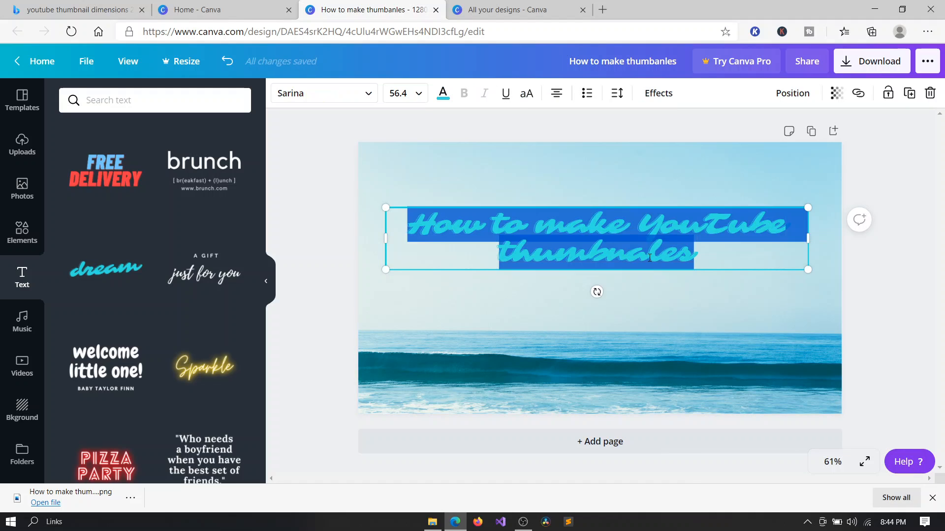
click(707, 298)
click(571, 231)
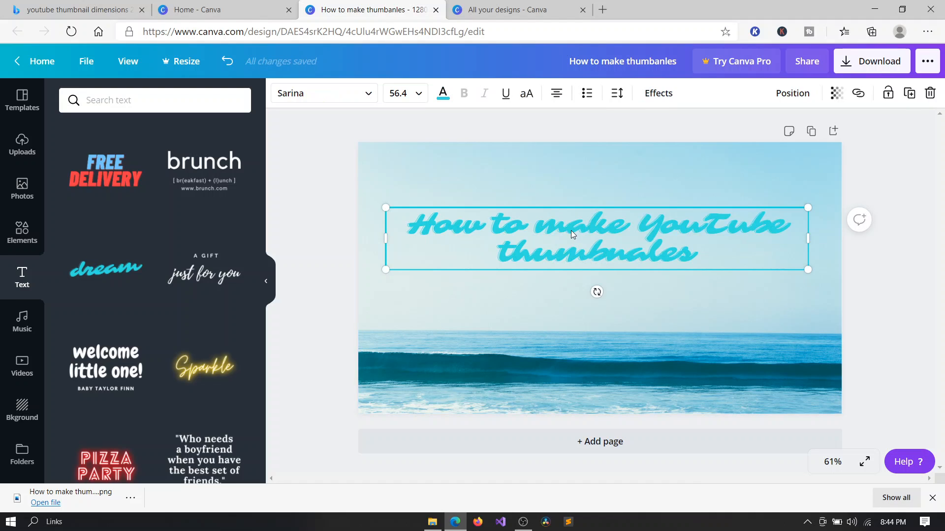
Try the Shadow, Lift, Hollow, Splice and Echo effects on the heading, then reset it to None.
click(662, 96)
click(162, 182)
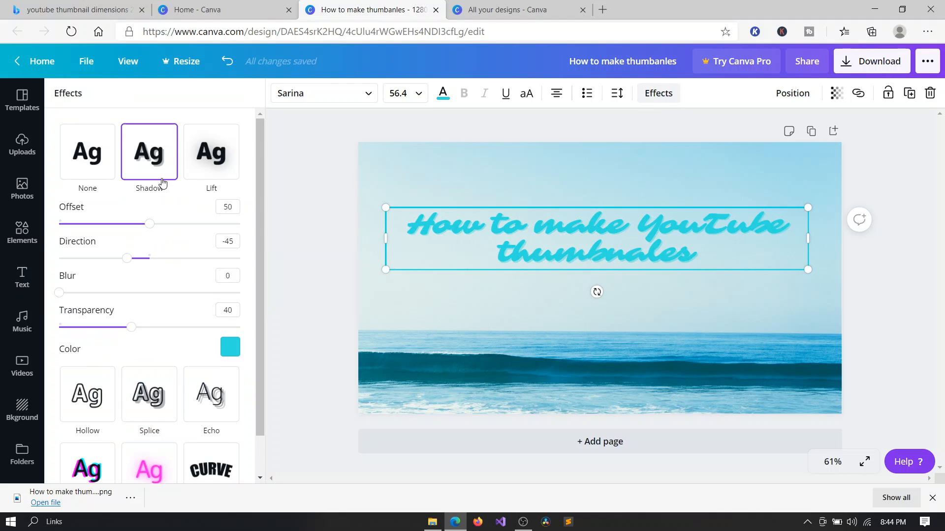
click(212, 157)
click(80, 165)
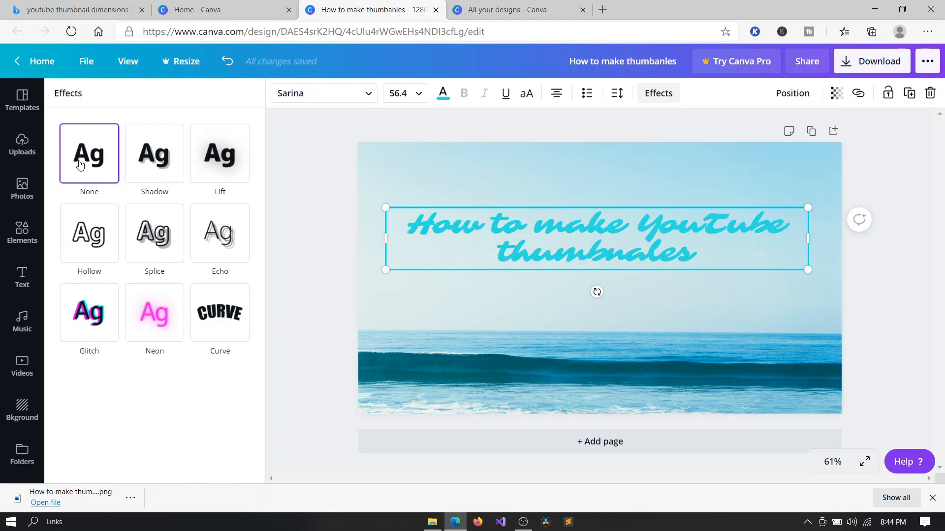
click(86, 231)
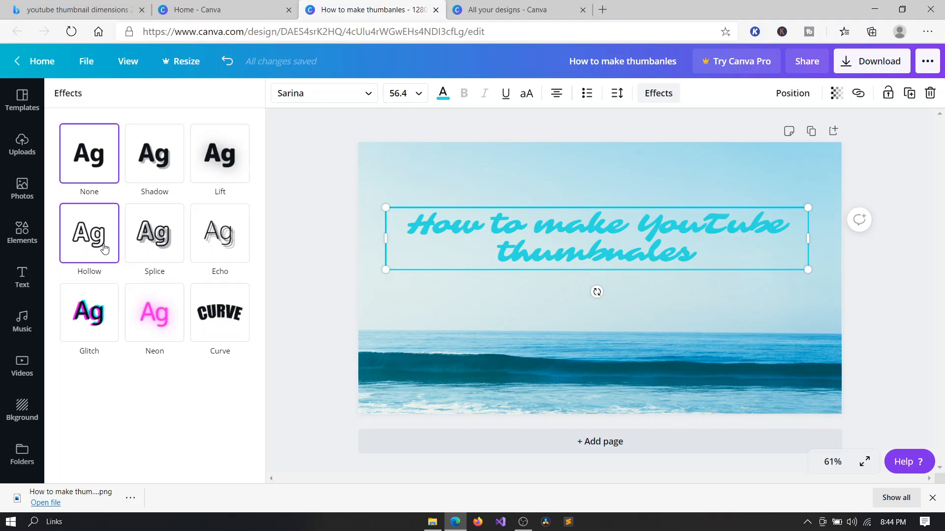
click(132, 242)
click(204, 237)
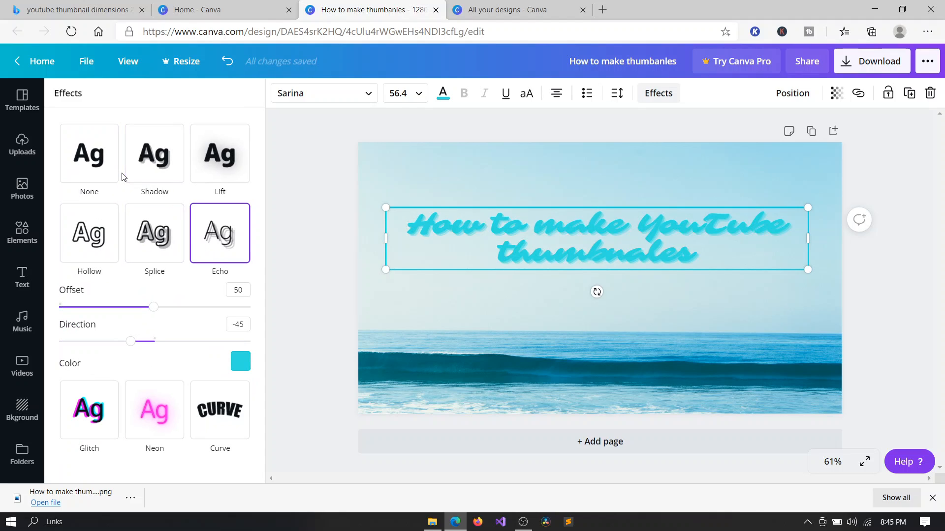
click(108, 157)
click(452, 125)
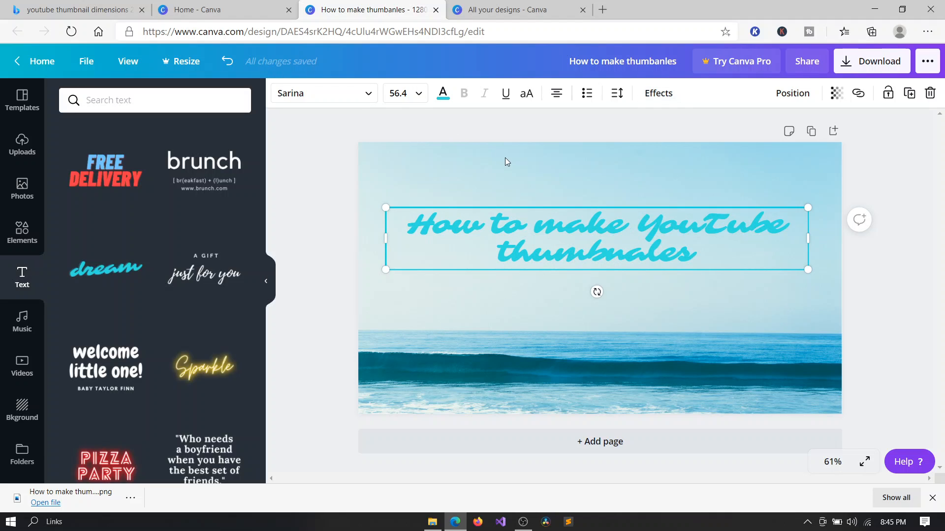
Try switching the heading to uppercase and back.
click(528, 95)
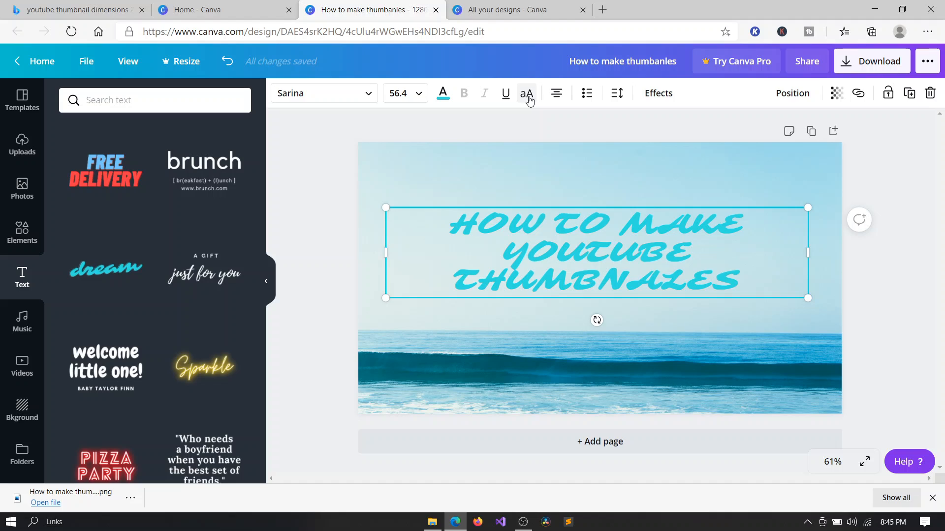
click(527, 95)
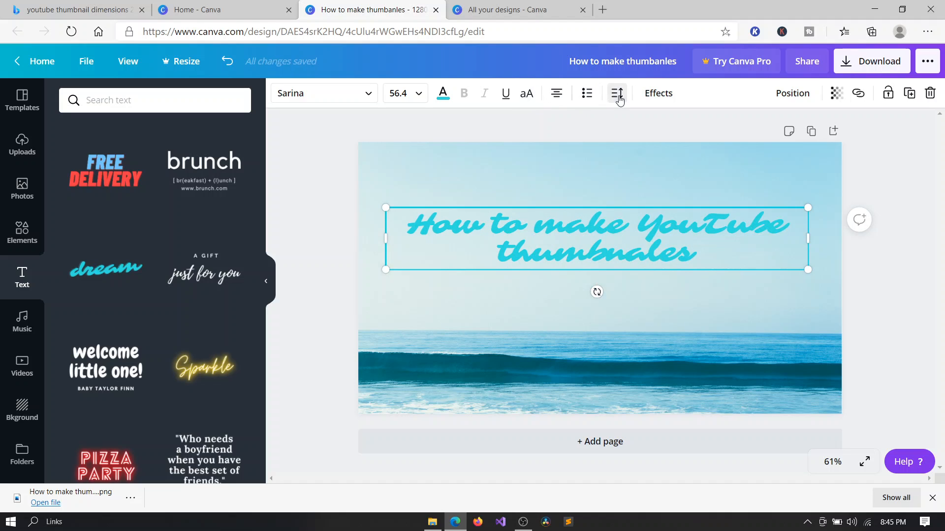
Set the heading's text colour to the dark teal photo colour.
click(443, 93)
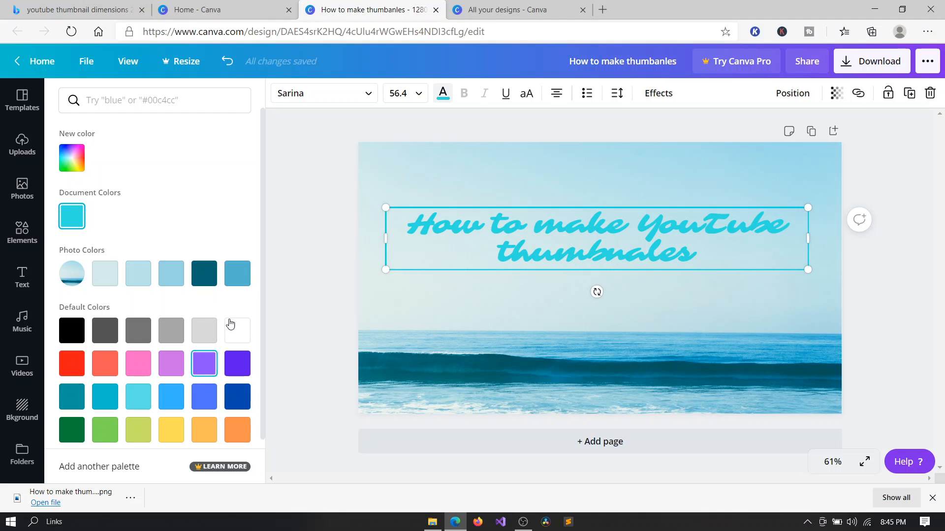
click(206, 275)
click(722, 260)
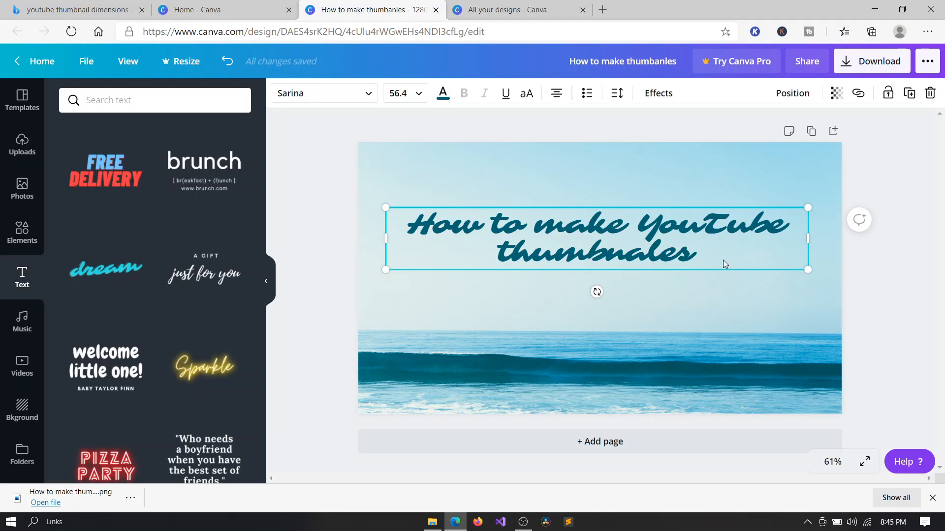
Widen the heading box to the canvas's right edge and move it up near the top of the design.
double_click(824, 312)
click(865, 288)
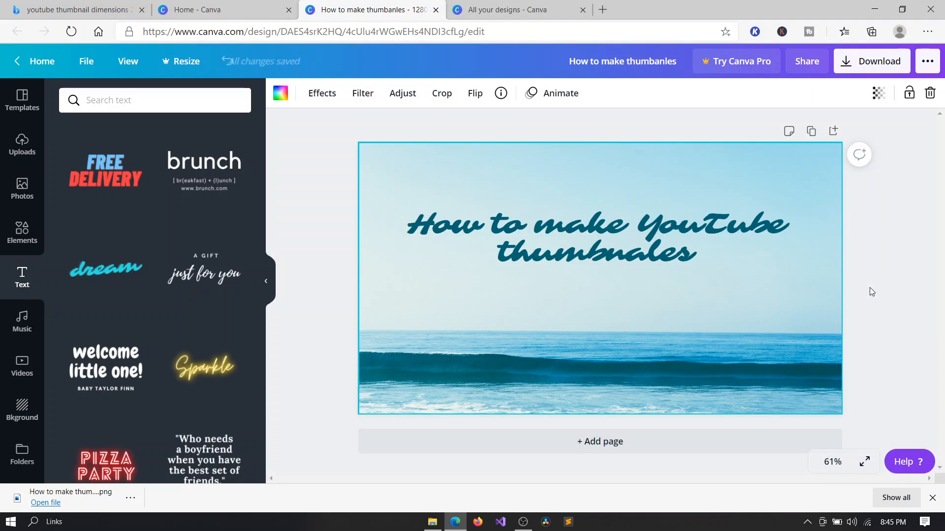
click(703, 224)
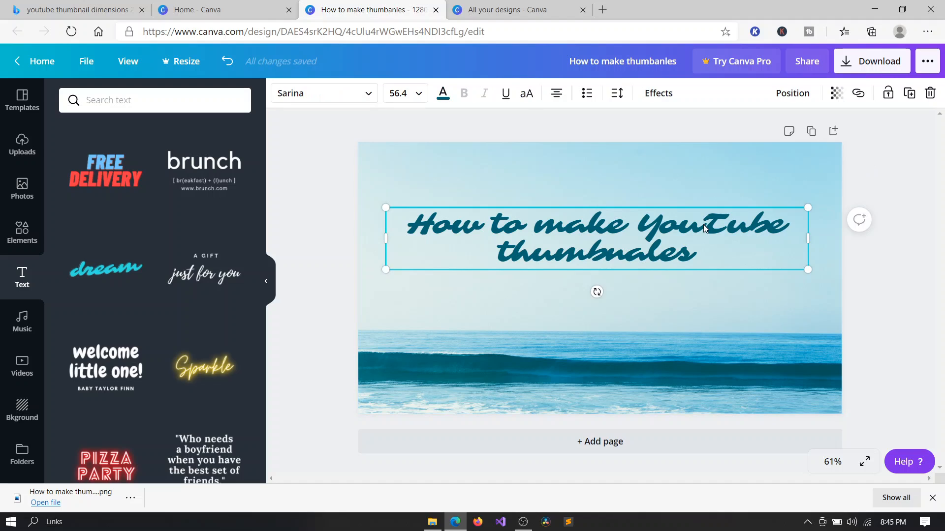
drag(703, 225, 666, 195)
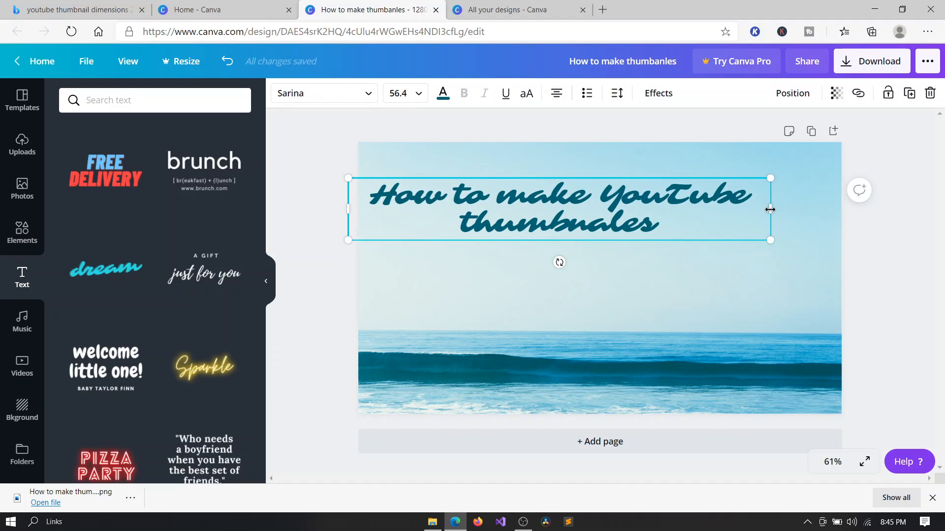
drag(770, 209, 842, 208)
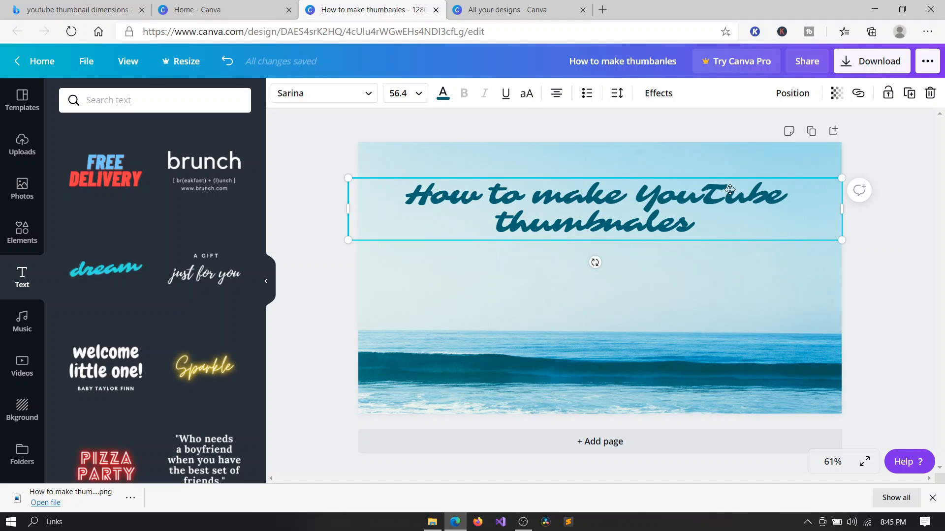
drag(729, 189, 704, 172)
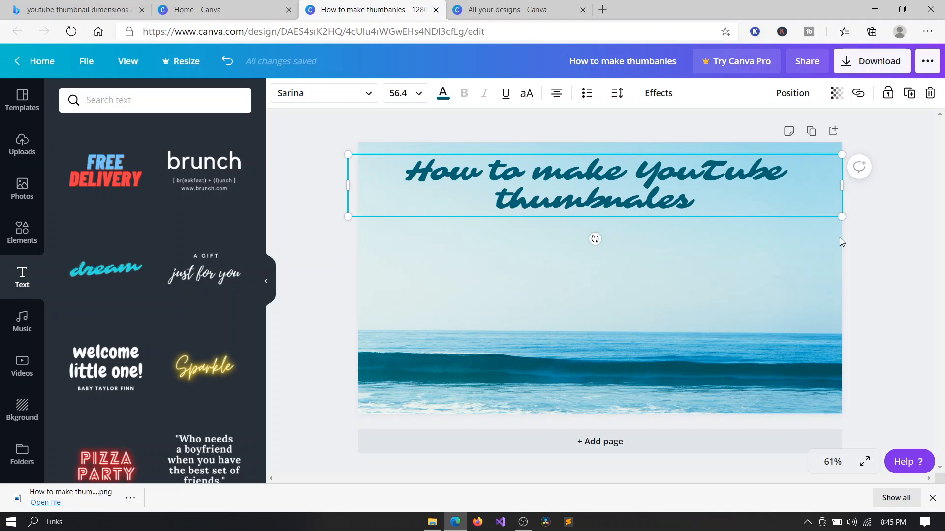
click(887, 252)
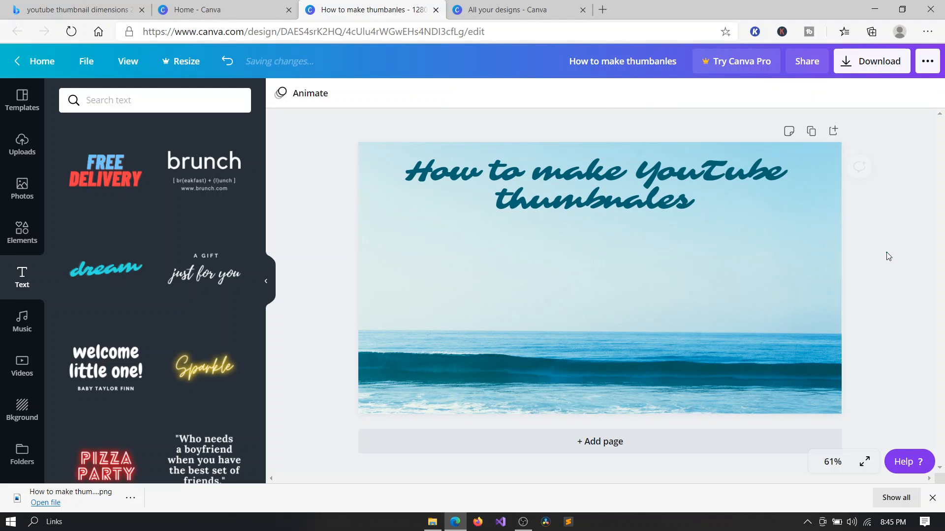
click(594, 191)
double_click(819, 278)
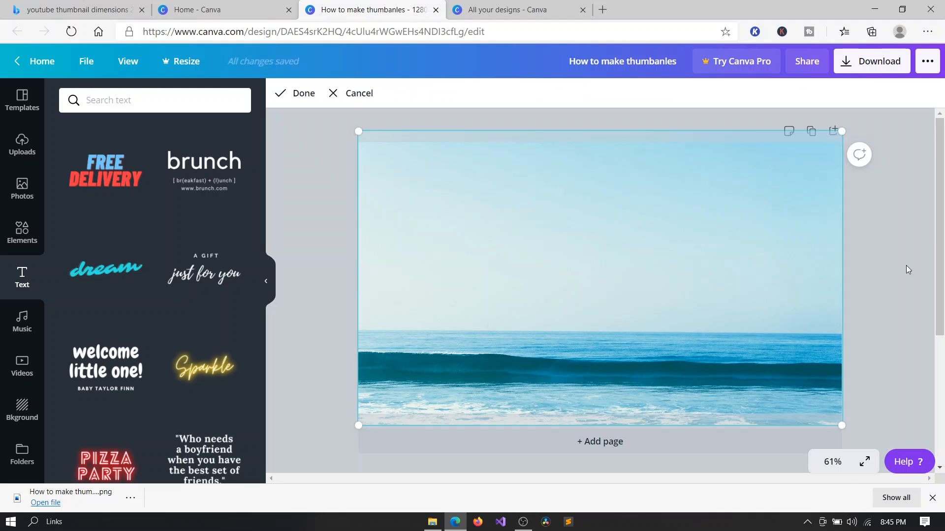
click(907, 270)
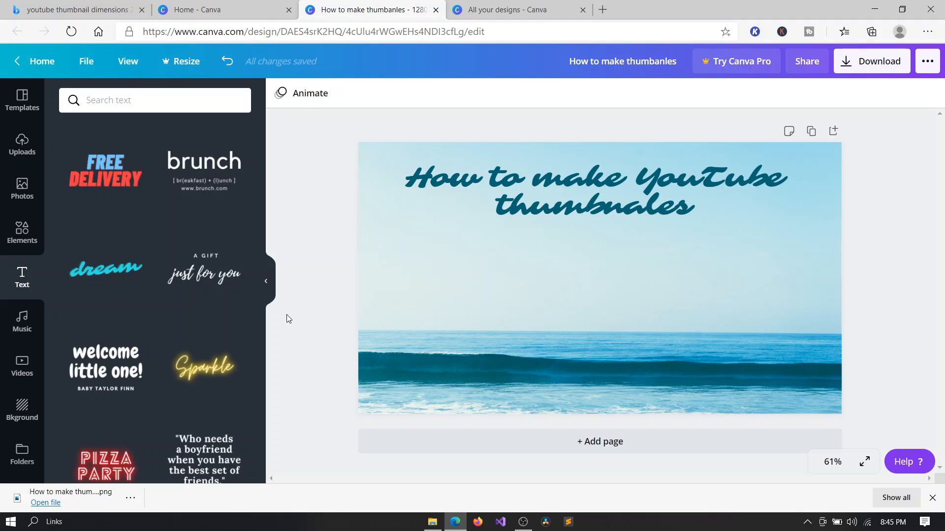
Browse the text templates and add the 'Spirit Night' template to the design.
scroll(181, 290, down, 3)
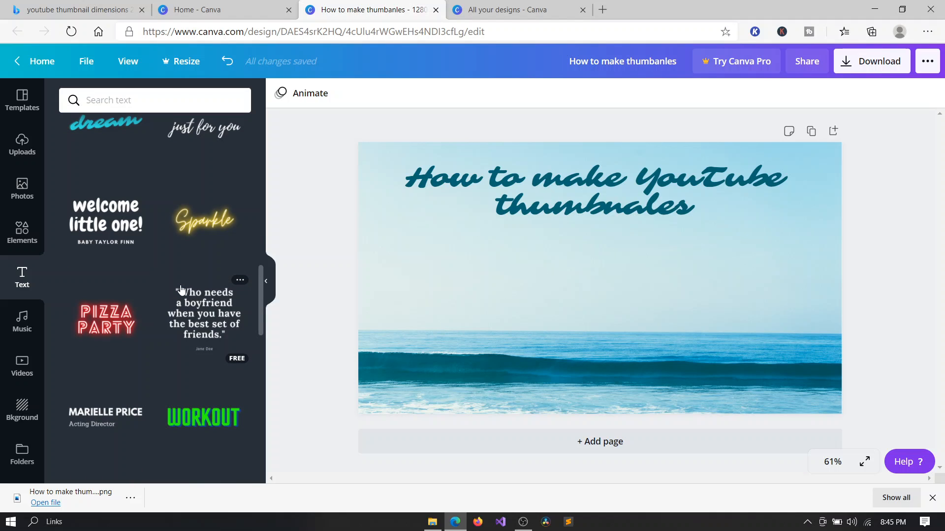
scroll(181, 291, down, 4)
scroll(181, 290, down, 3)
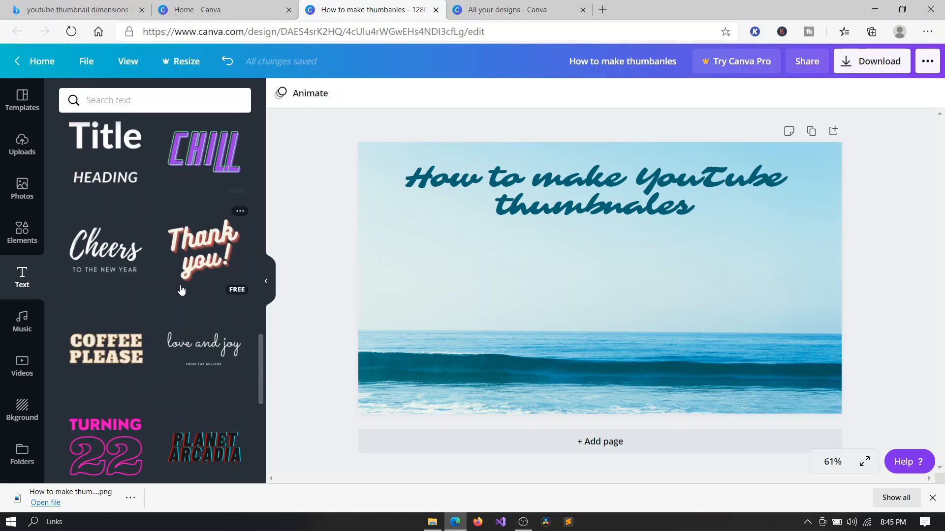
scroll(181, 291, down, 6)
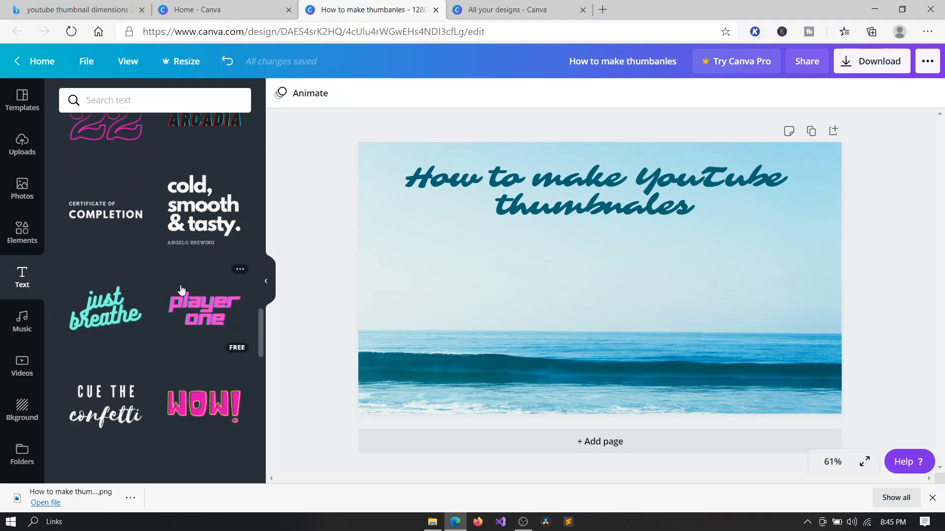
scroll(181, 290, down, 2)
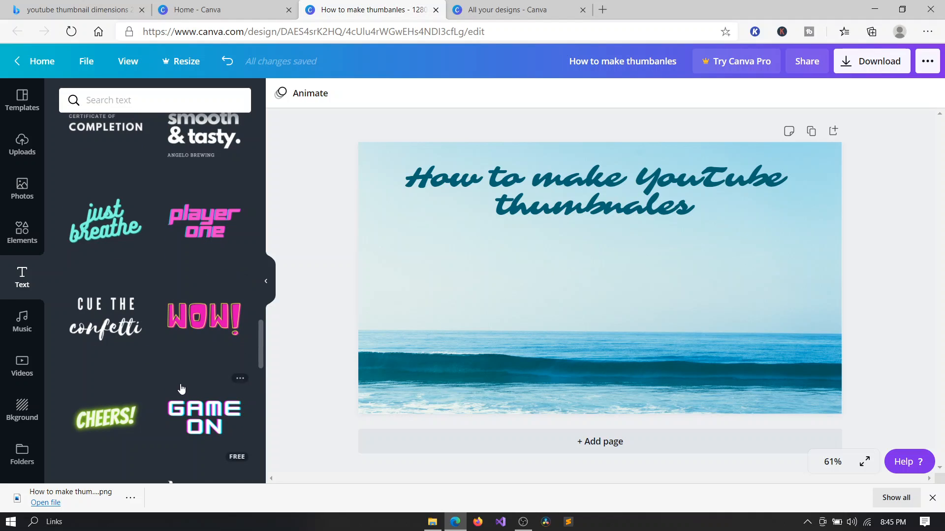
scroll(181, 389, down, 7)
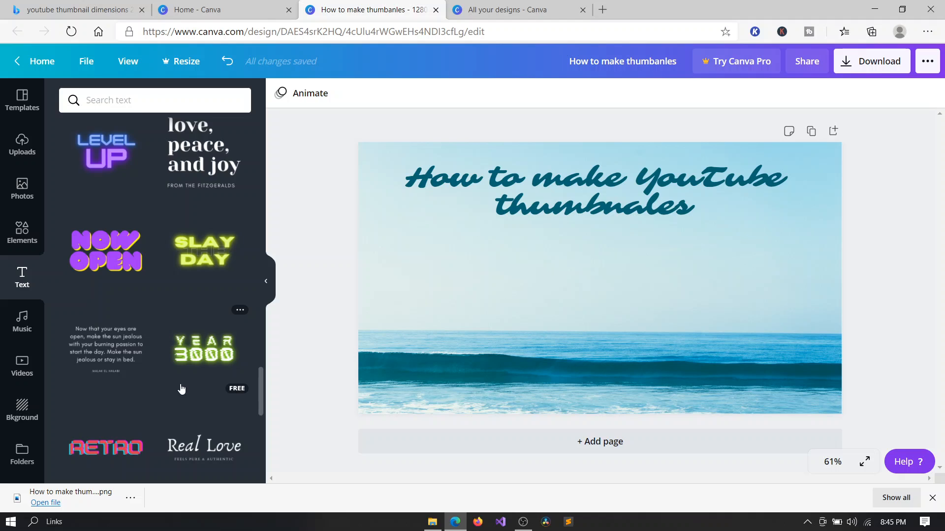
scroll(181, 388, down, 6)
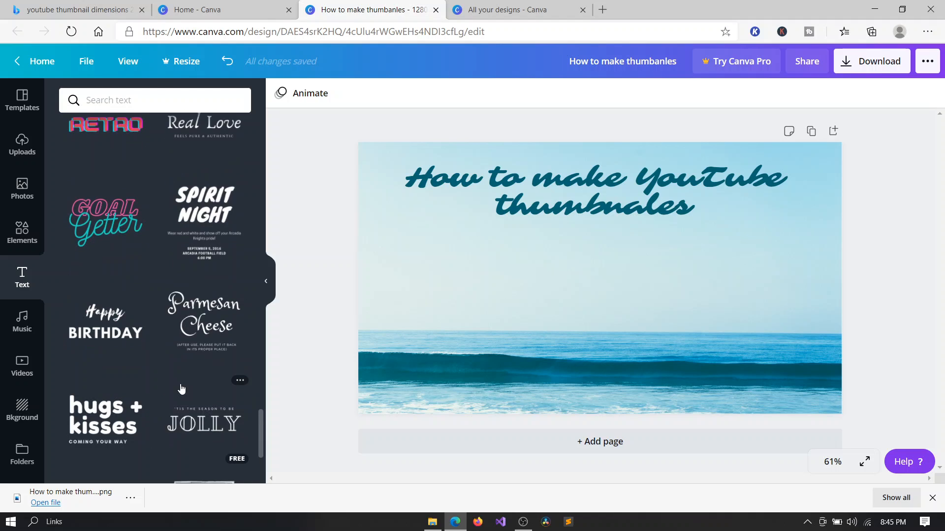
scroll(181, 389, down, 1)
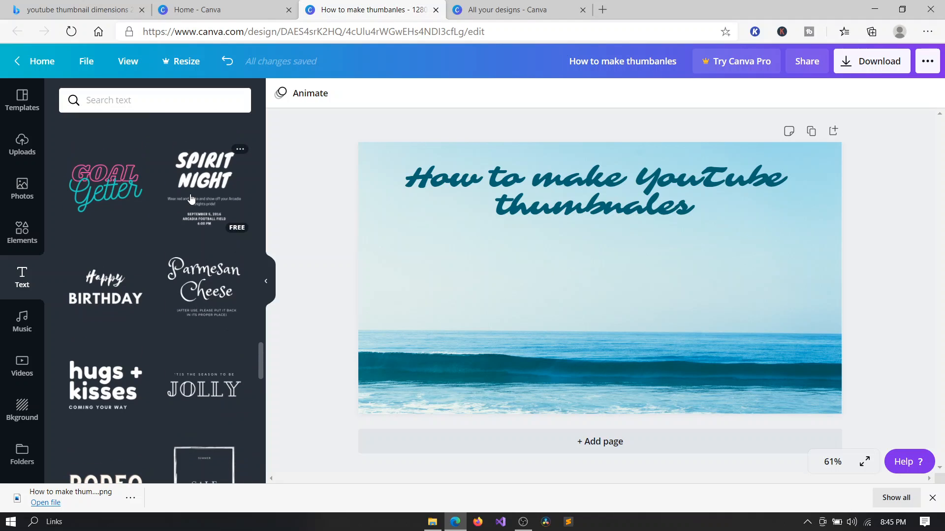
click(210, 197)
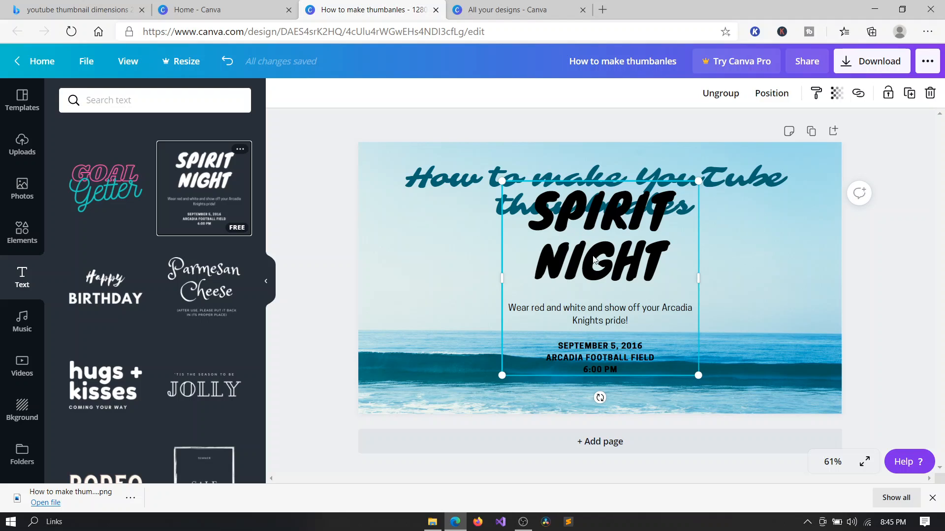
Move the Spirit Night template down and ungroup its elements.
drag(594, 259, 642, 285)
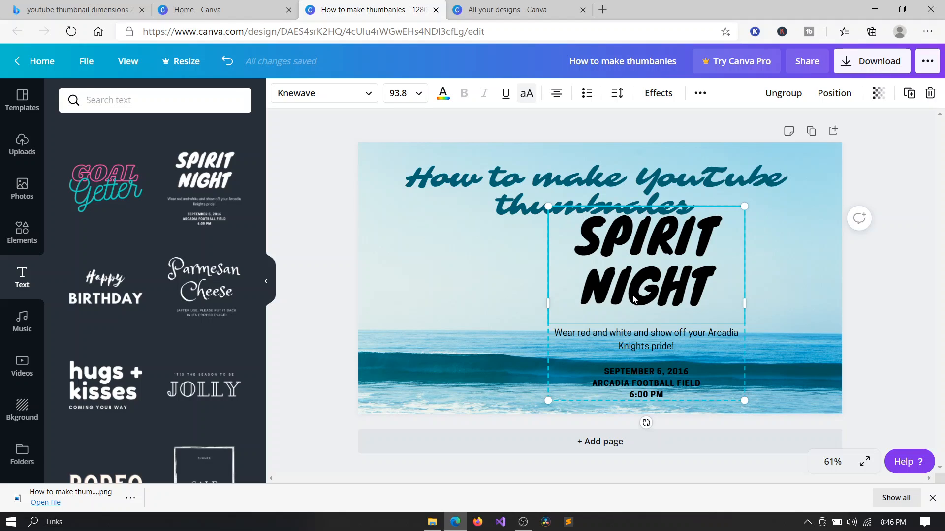
click(772, 98)
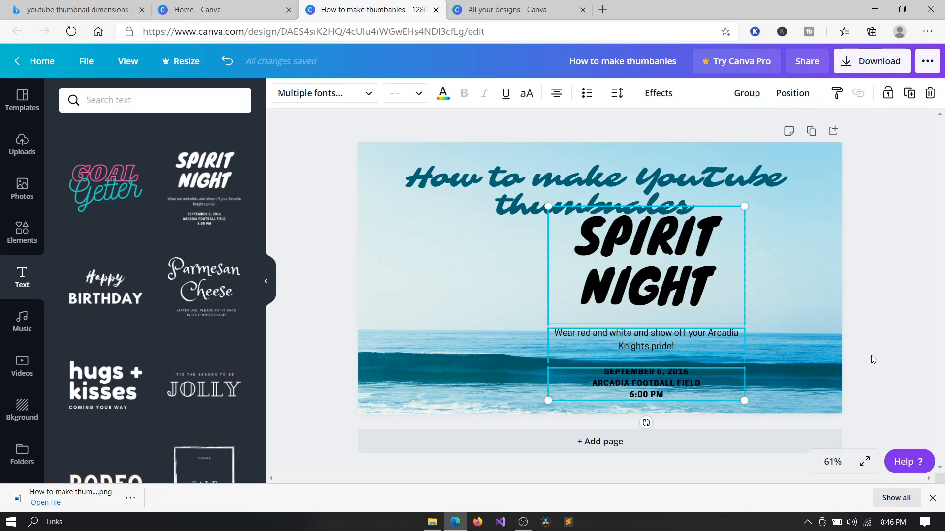
click(815, 312)
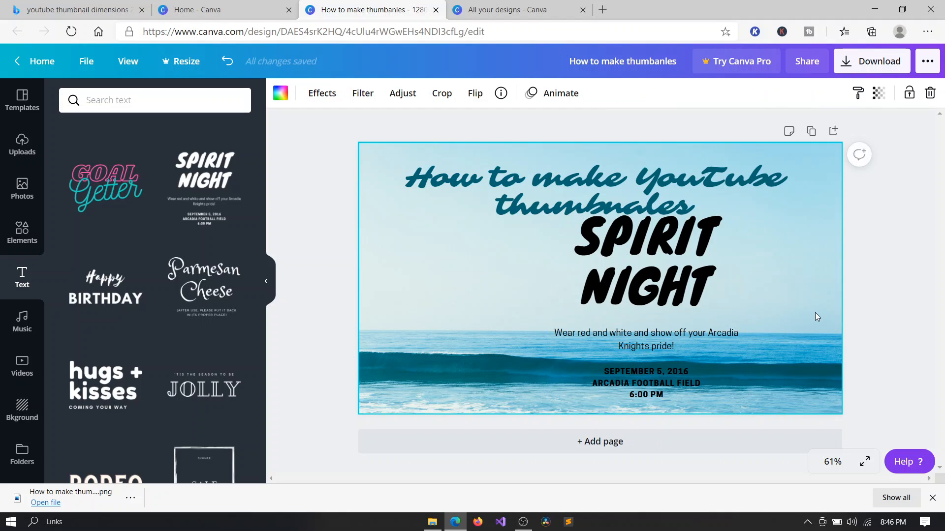
Delete the template's description line and its date and location lines.
click(708, 336)
key(Delete)
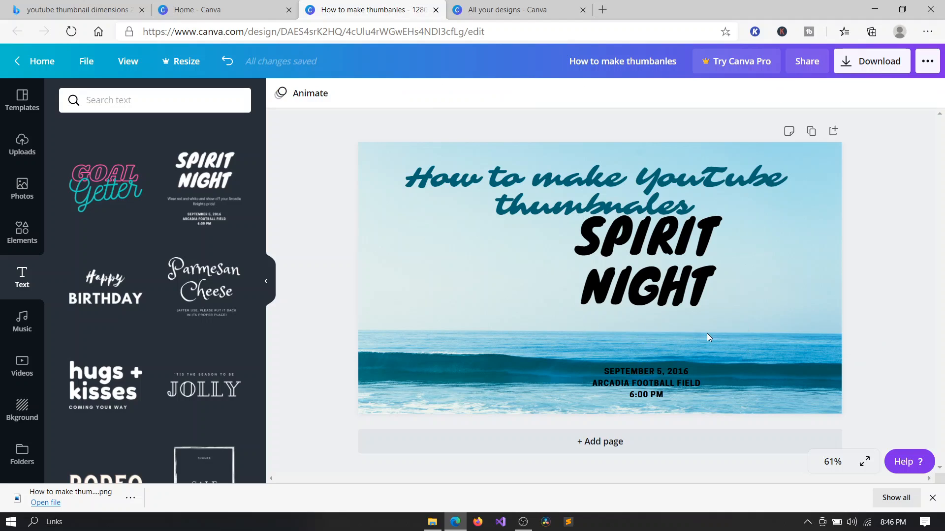
click(676, 373)
key(Delete)
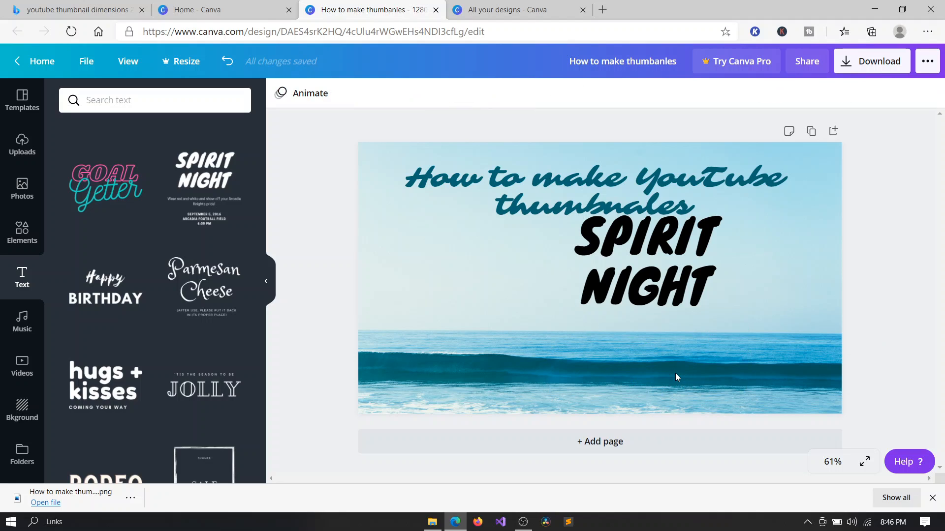
Move the 'SPIRIT NIGHT' title left and widen its box so the text fits on one line.
click(634, 242)
drag(634, 243, 453, 258)
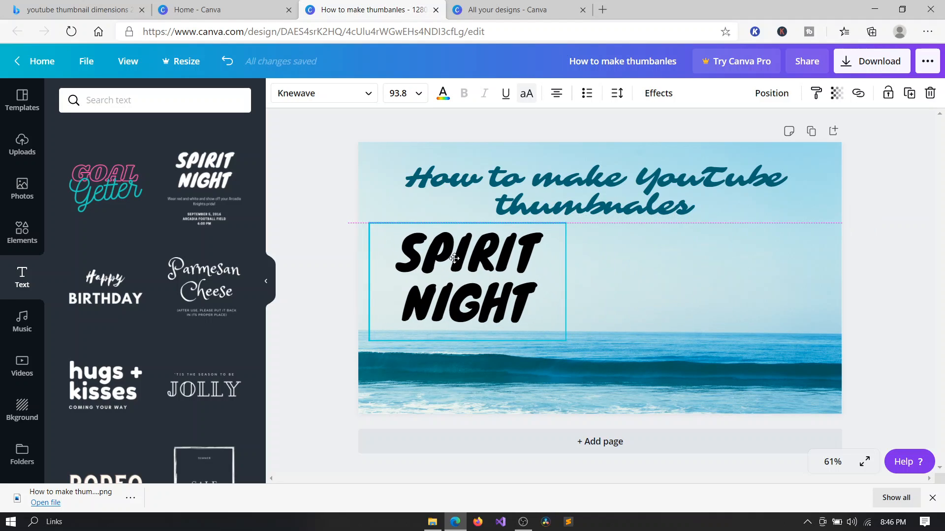
drag(568, 281, 746, 289)
Replace the title text with 'GET MORE VIEWS'.
triple_click(650, 298)
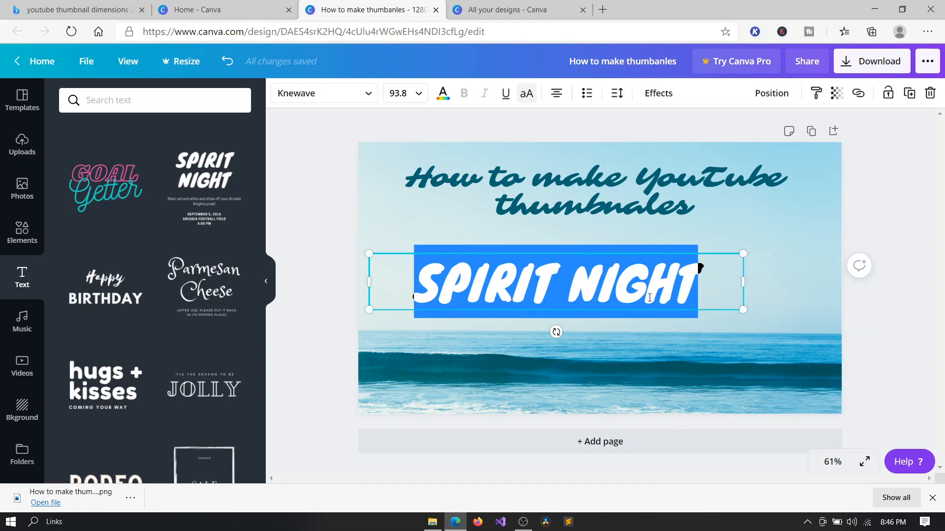
key(BackSpace)
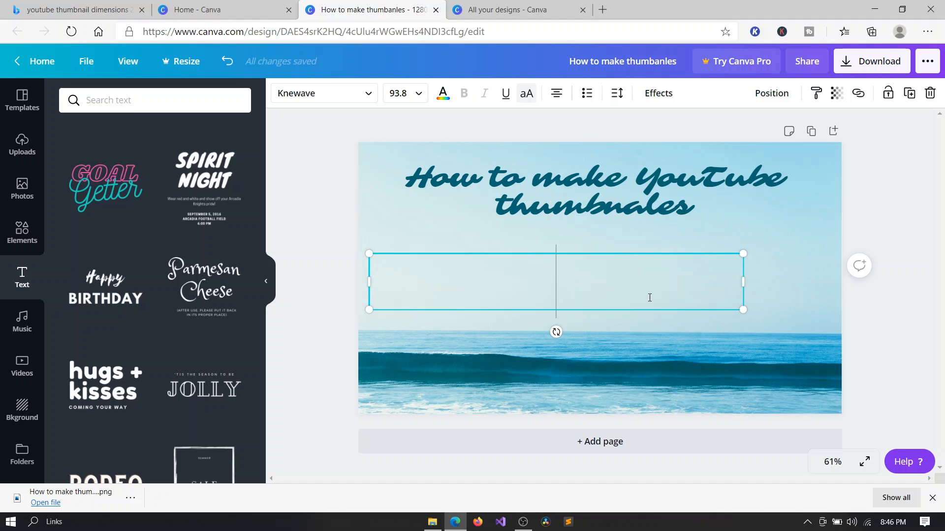
text(GWT)
key(BackSpace)
key(BackSpace)
text(W)
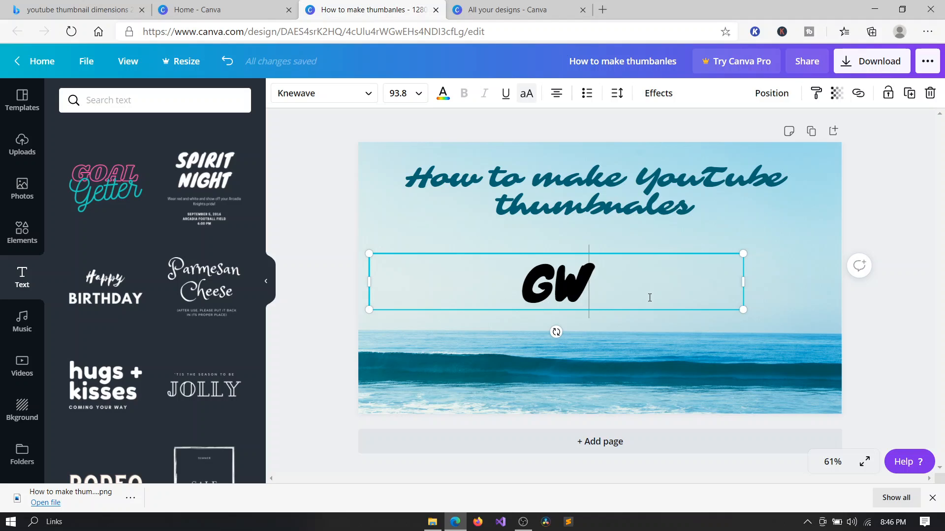
key(BackSpace)
text(ET MORE VIEWS)
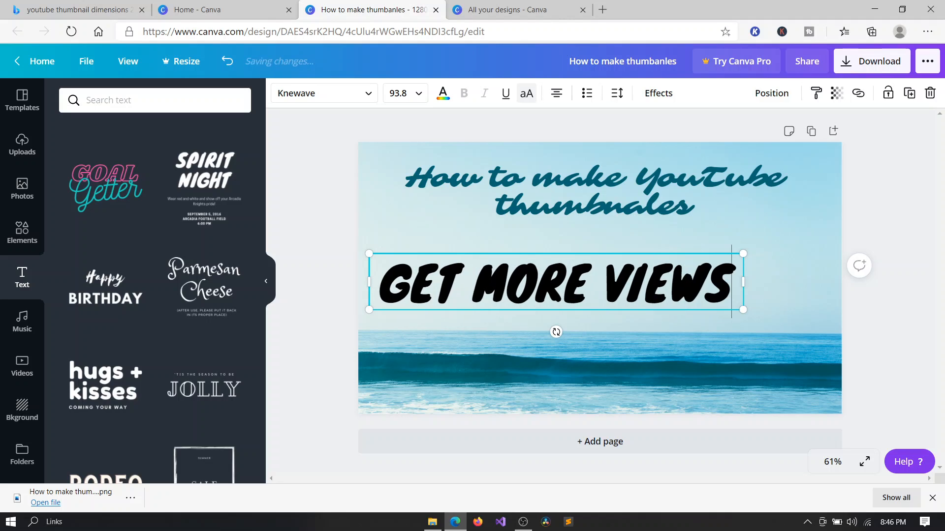
click(783, 297)
click(662, 208)
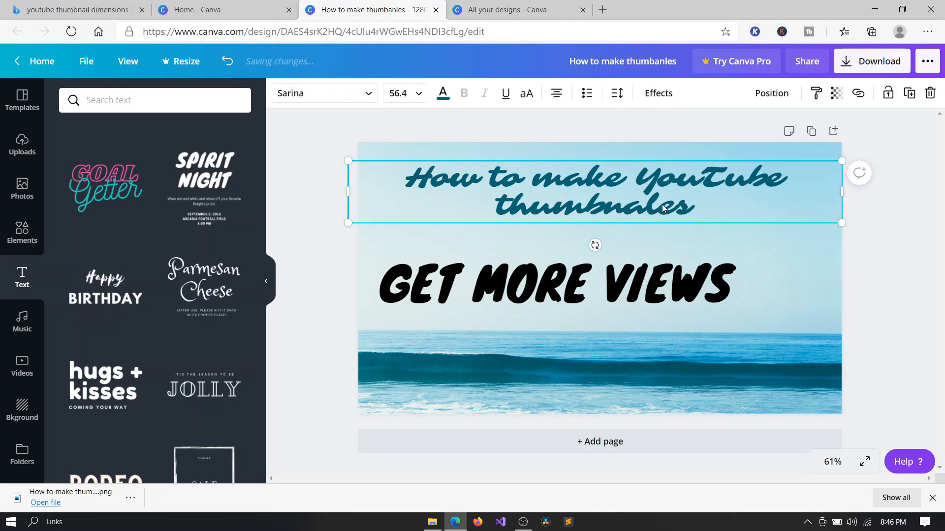
triple_click(659, 204)
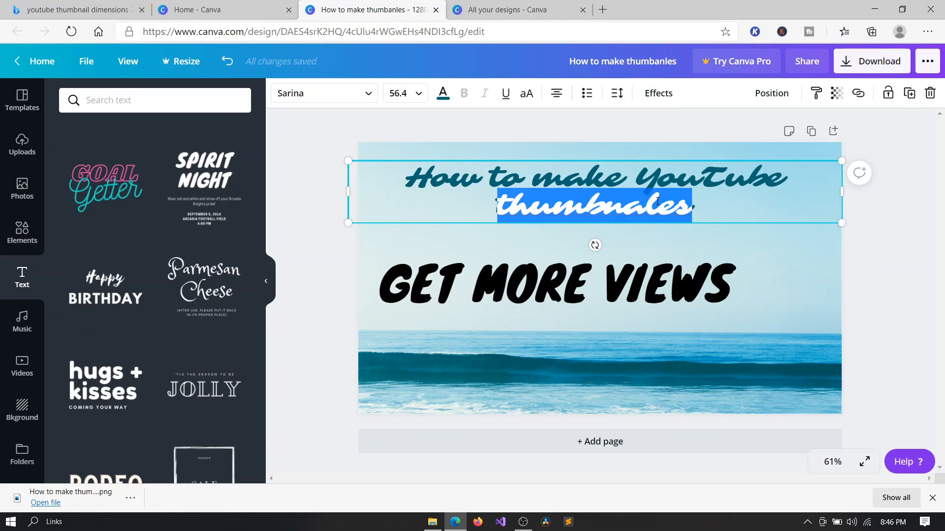
click(442, 96)
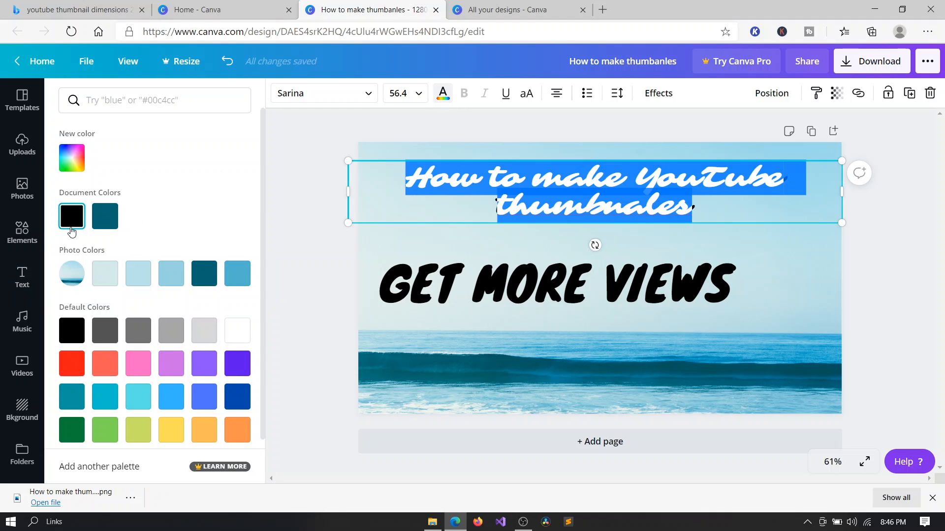
click(418, 127)
click(568, 166)
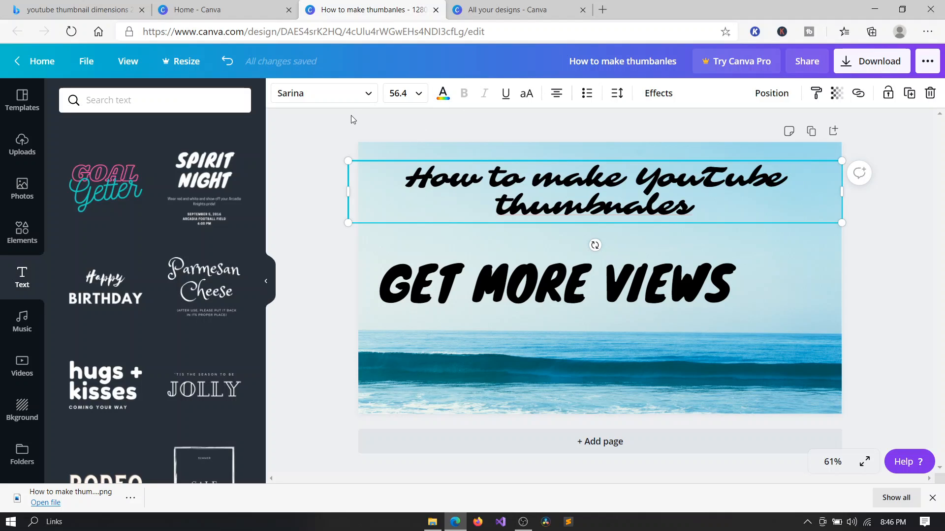
Recolour the selected heading text with the dark teal photo colour.
triple_click(594, 203)
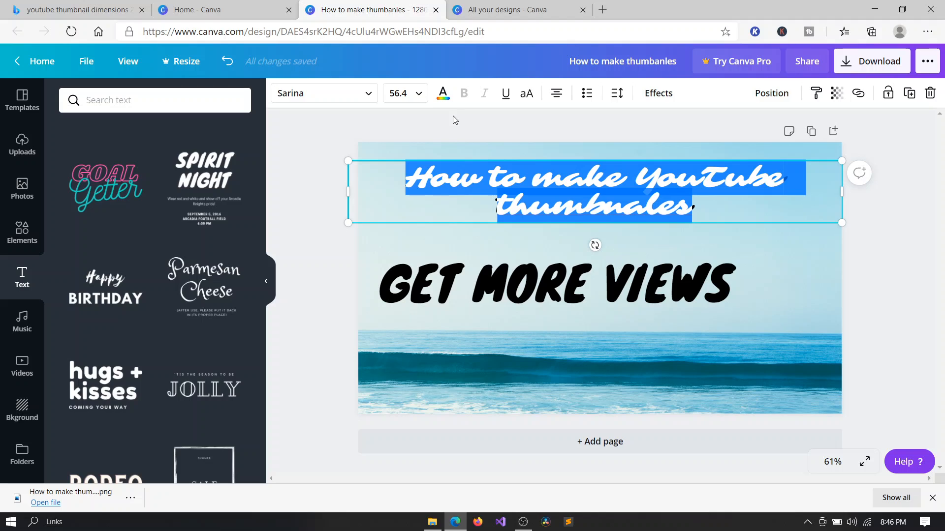
click(443, 94)
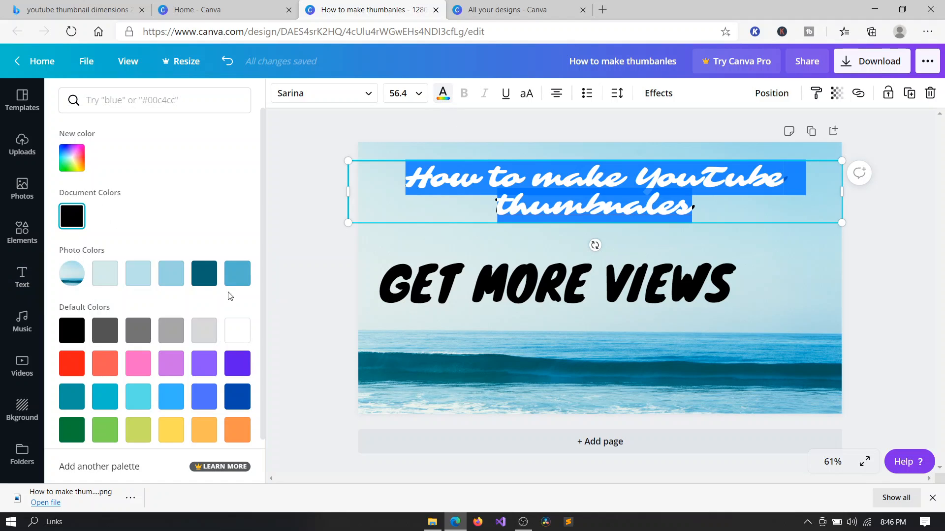
click(205, 284)
key(Escape)
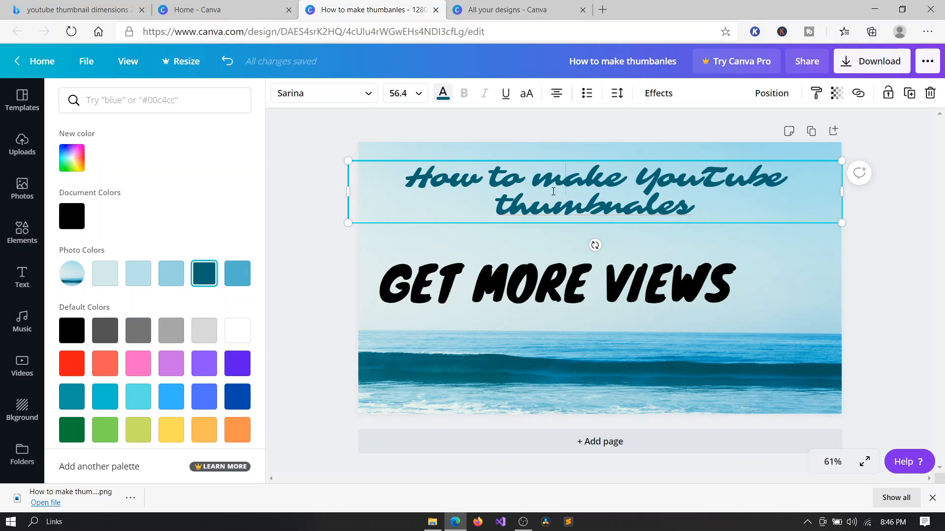
Change the heading's font to Bebas Neue.
click(388, 128)
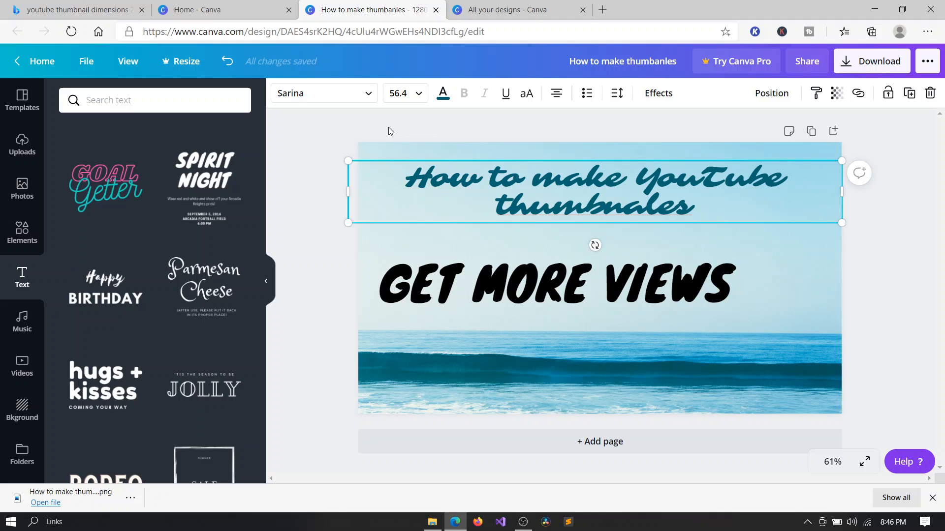
click(509, 157)
click(591, 189)
click(356, 96)
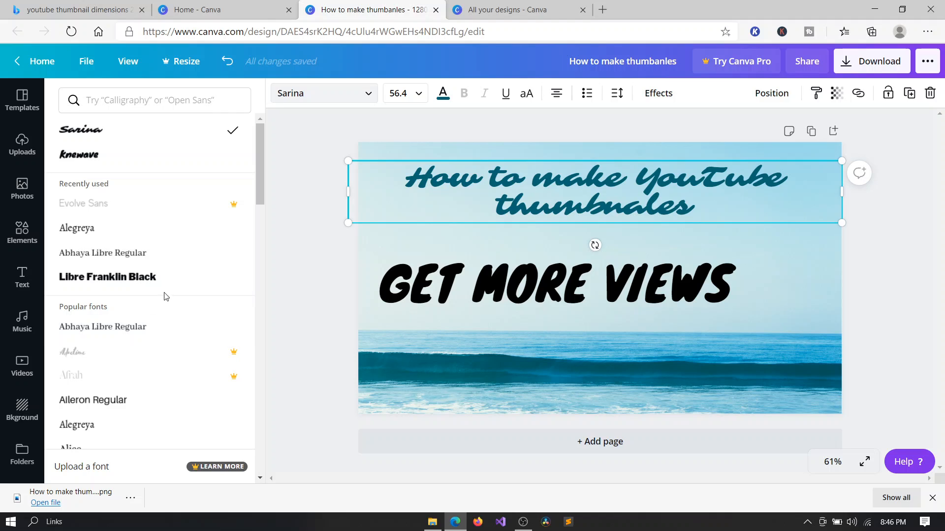
click(178, 284)
scroll(177, 285, down, 4)
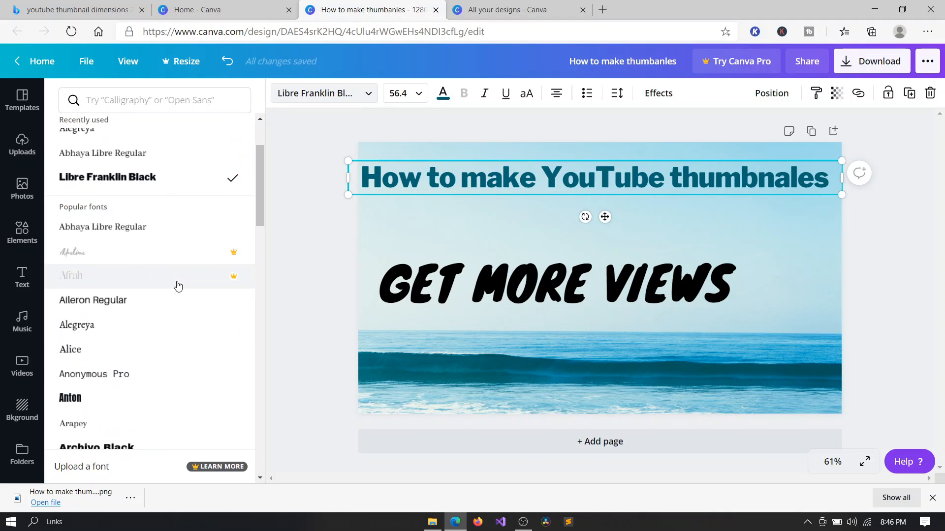
click(152, 331)
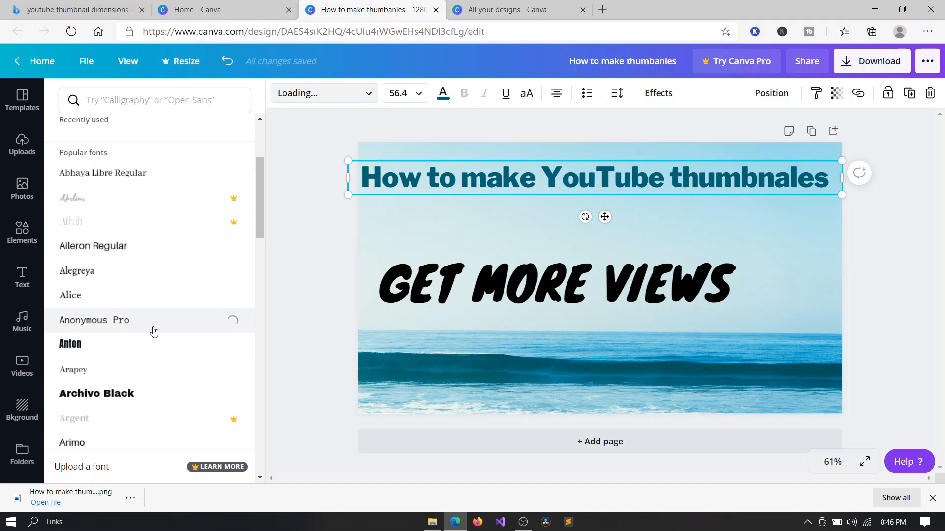
scroll(154, 332, down, 4)
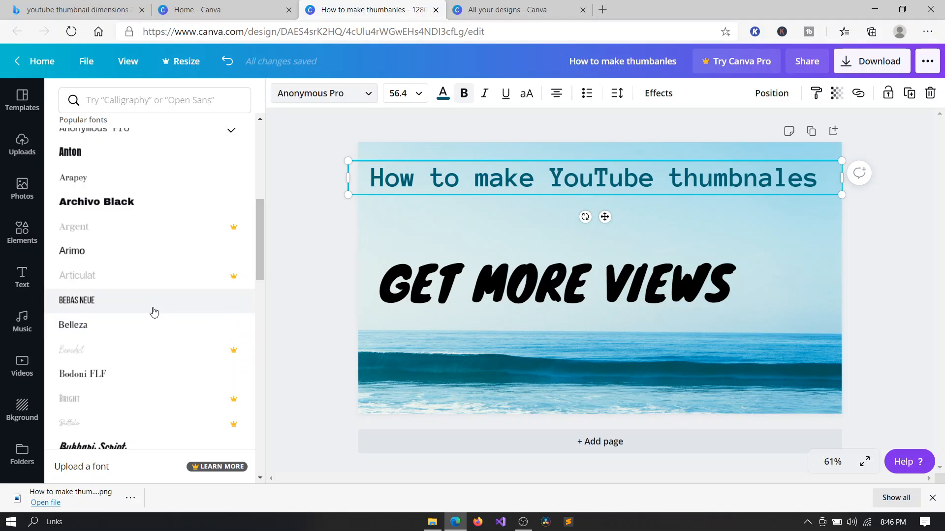
click(154, 311)
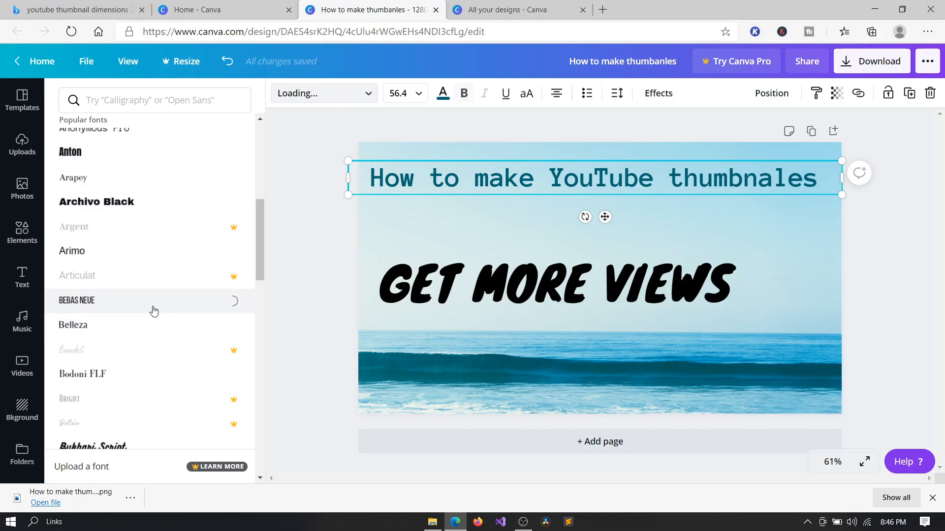
click(879, 232)
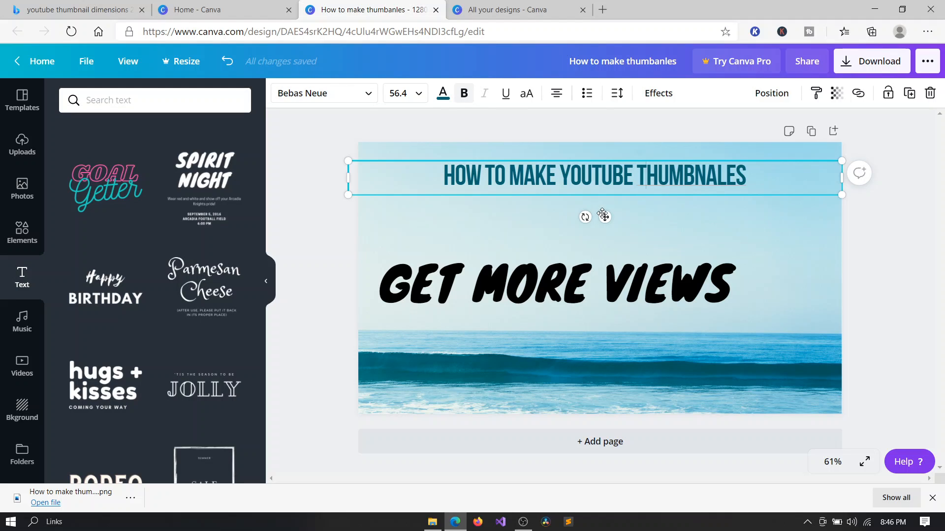
Move the heading left, enlarge it to font size 74.7, and reposition it near the top of the canvas.
drag(598, 216, 528, 216)
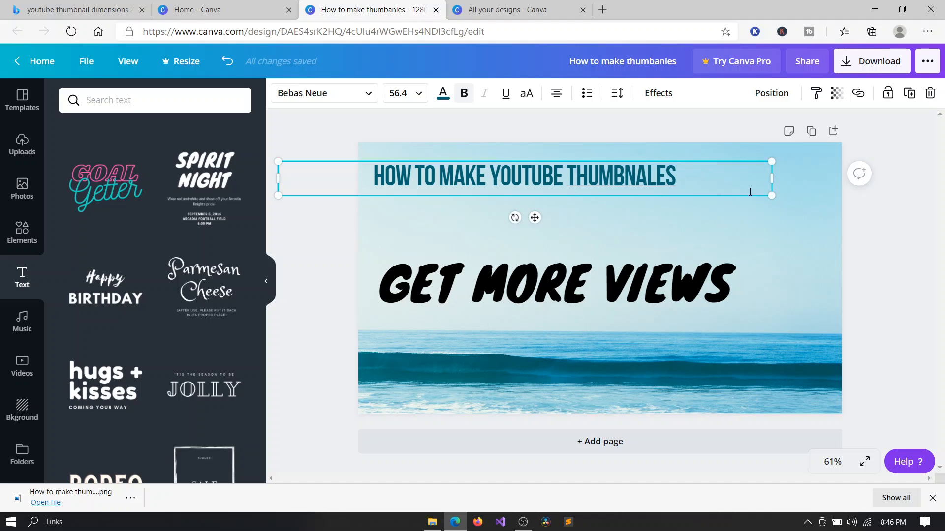
drag(773, 195, 934, 265)
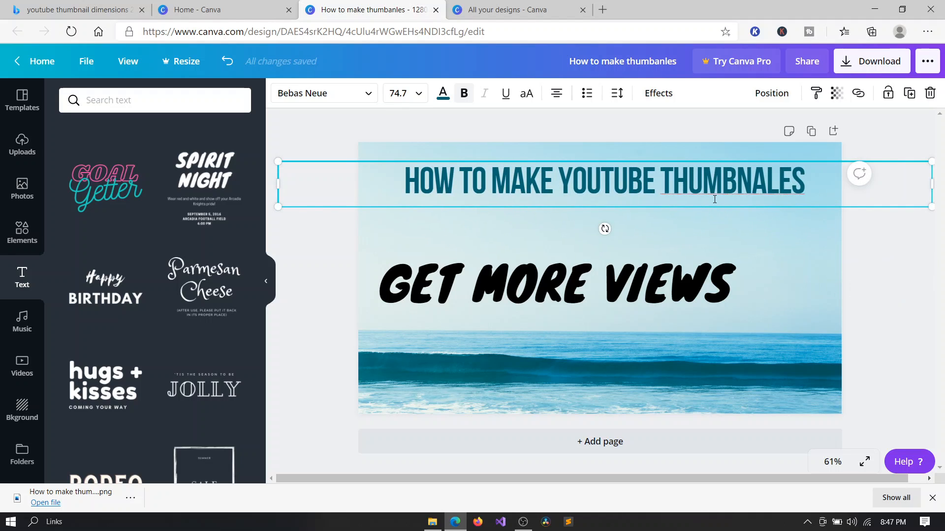
right_click(700, 181)
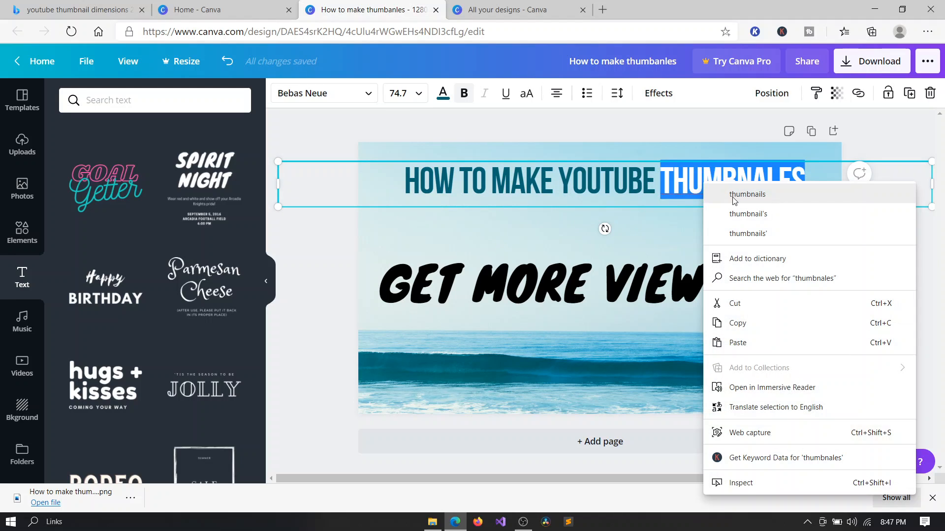
click(687, 176)
click(718, 205)
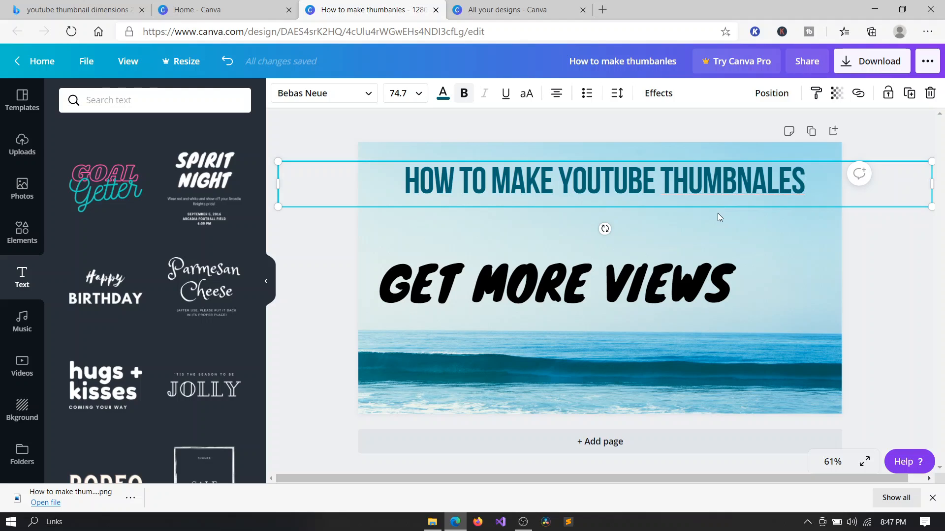
click(718, 213)
drag(698, 180, 677, 186)
Move the 'GET MORE VIEWS' subtitle up just beneath the heading.
click(655, 289)
drag(655, 289, 674, 255)
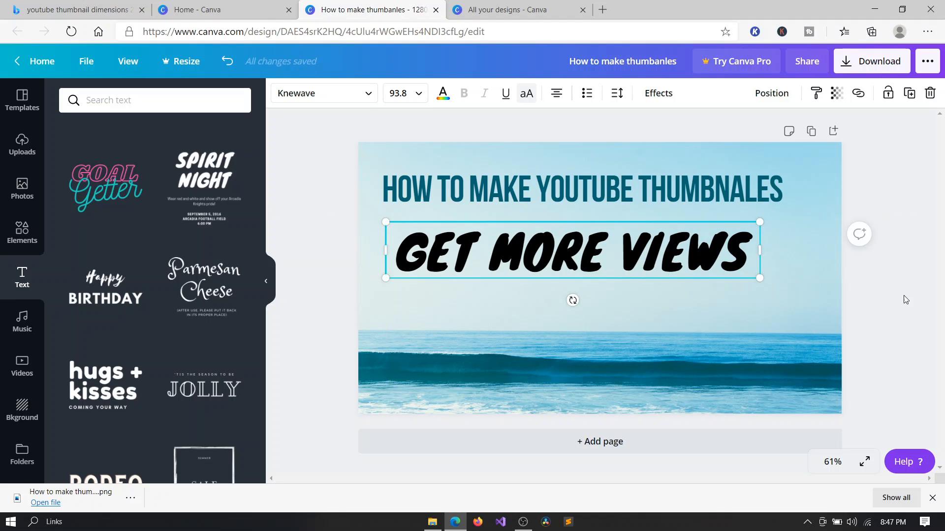
click(814, 306)
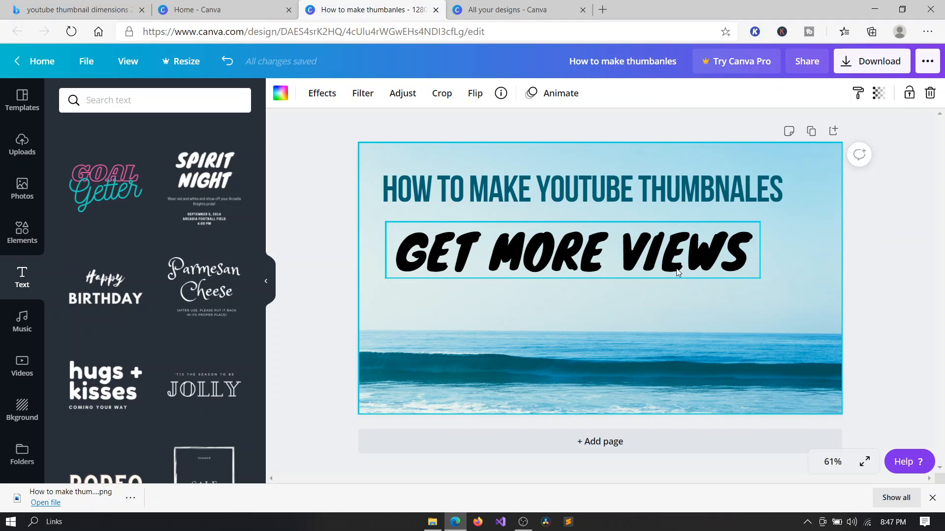
drag(671, 262, 666, 255)
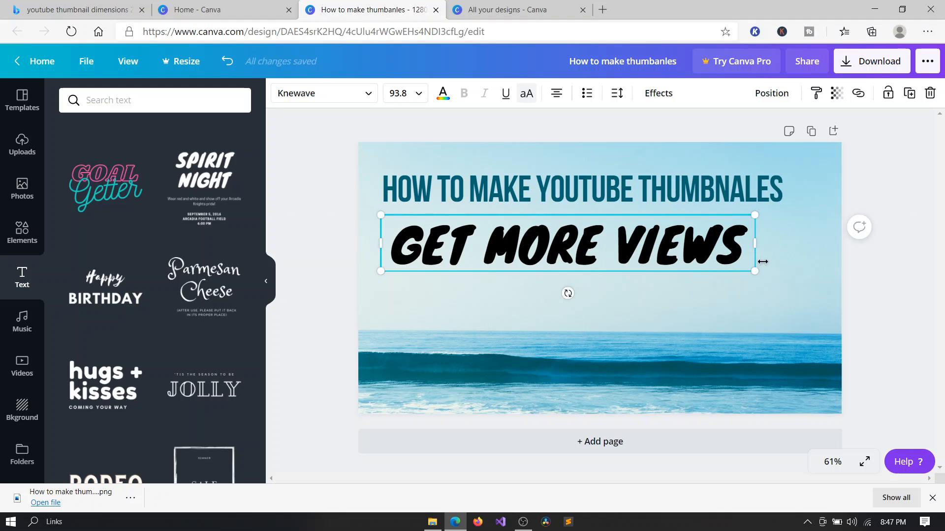
click(778, 279)
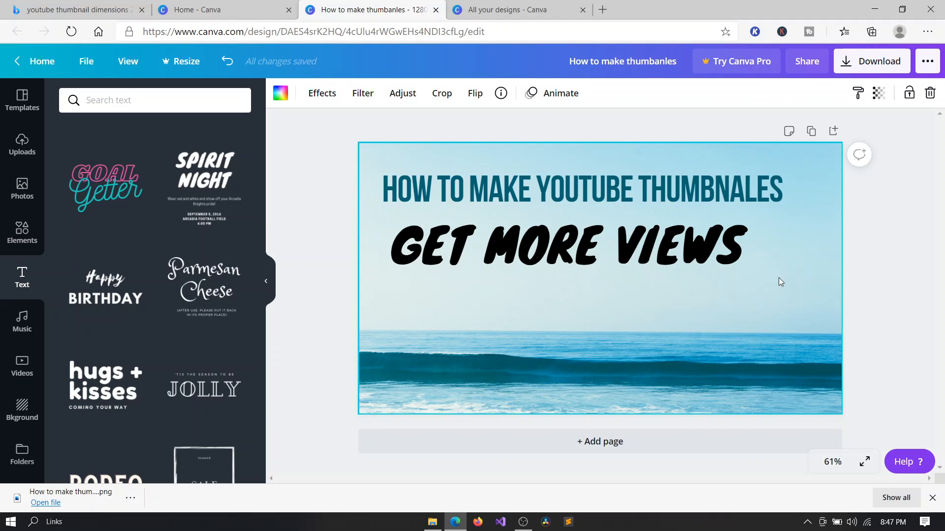
Search elements for 'views', add the free eye icon, shrink it and place it right of the subtitle.
click(29, 242)
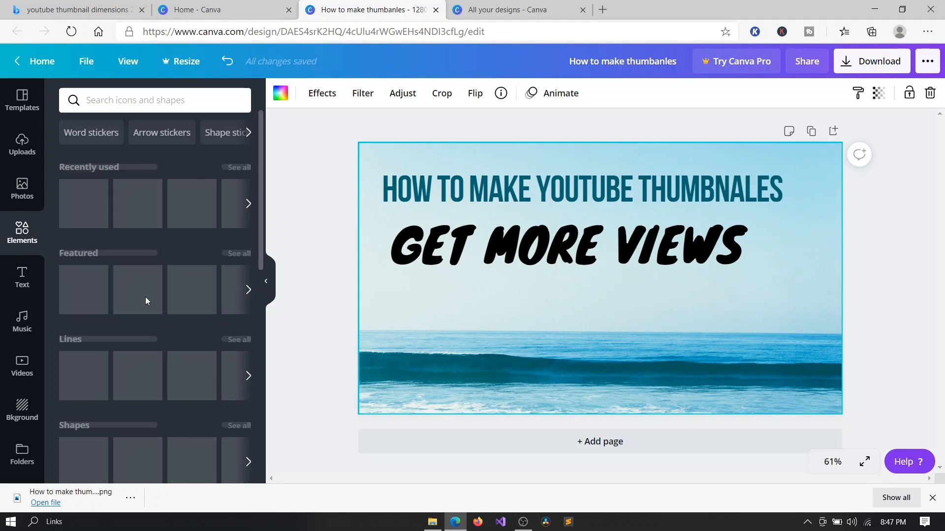
scroll(146, 301, down, 4)
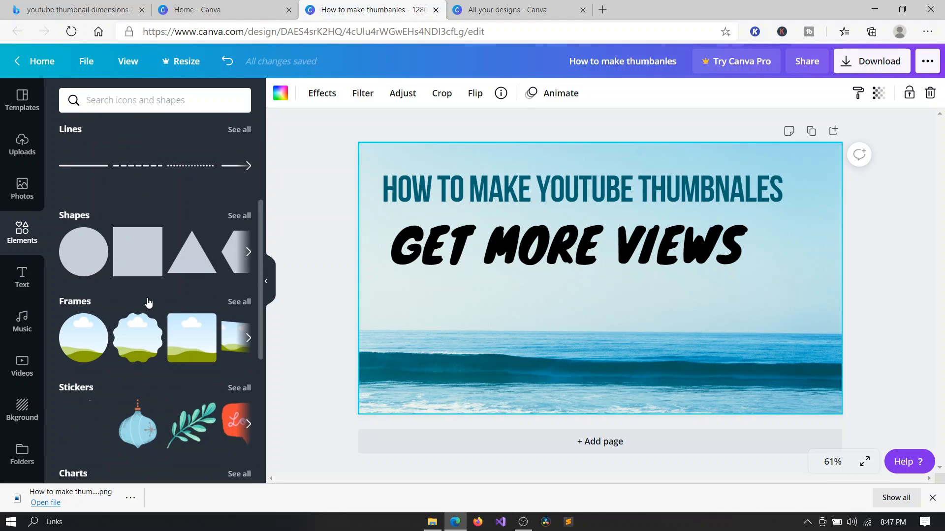
scroll(148, 302, up, 4)
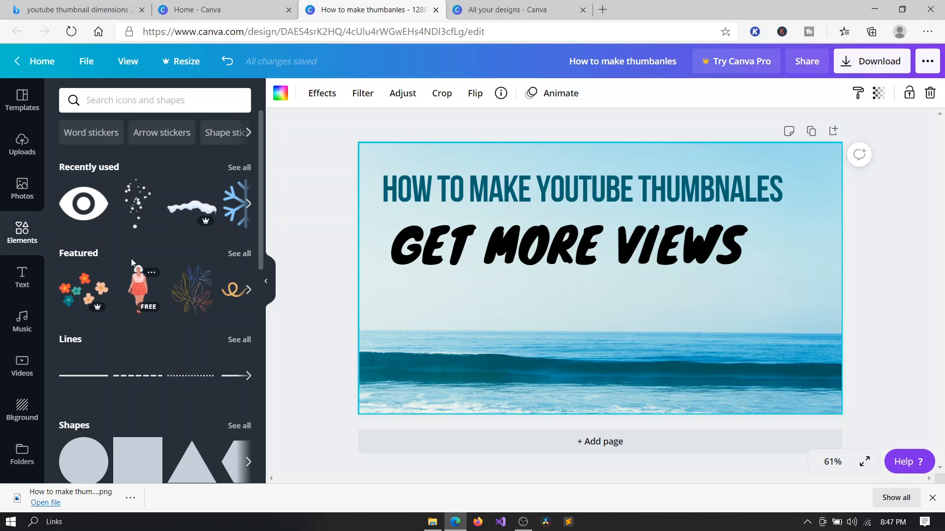
click(27, 143)
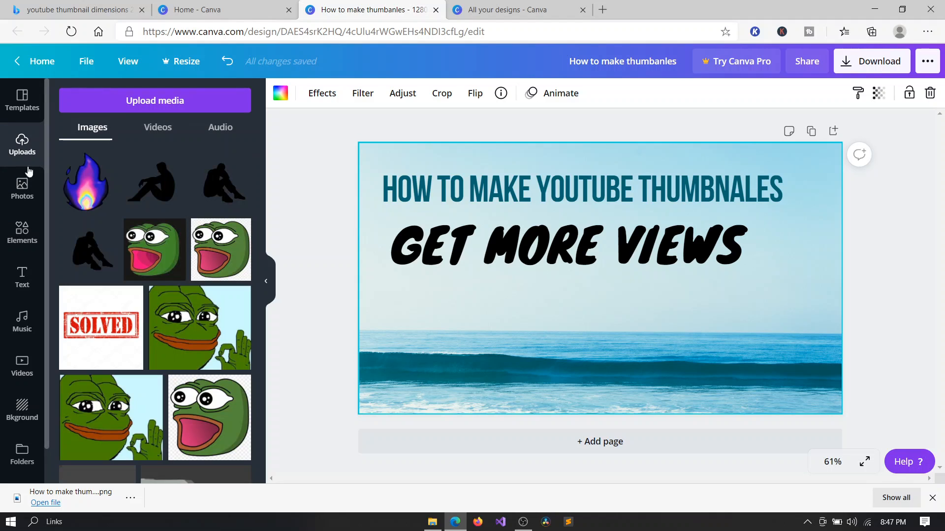
click(32, 241)
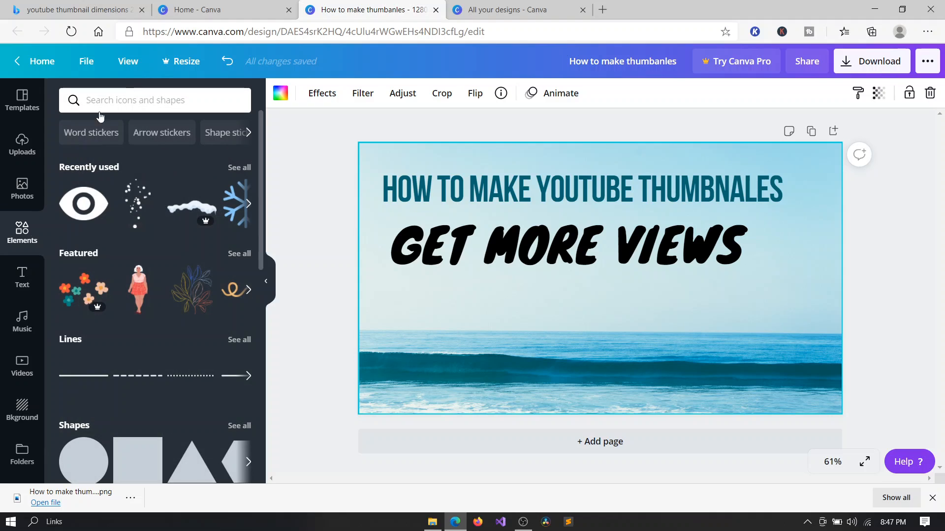
click(129, 93)
text(views)
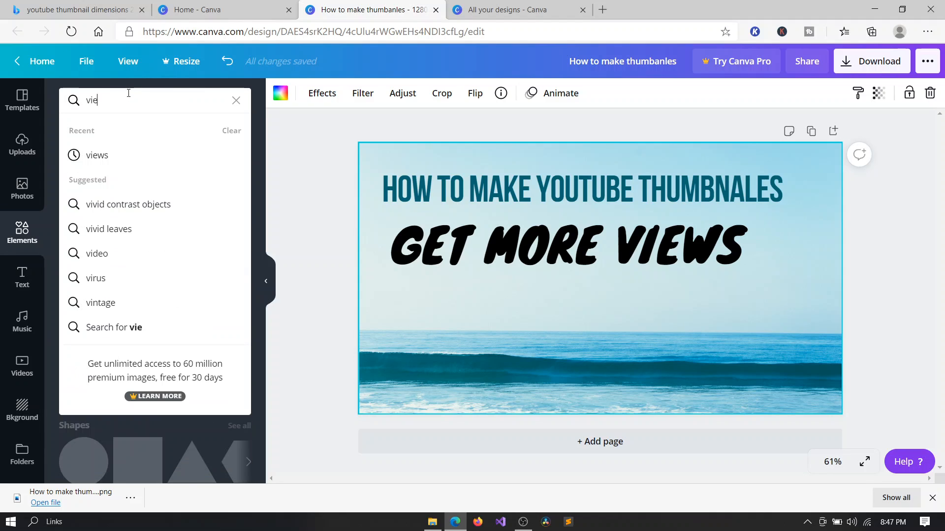
key(Return)
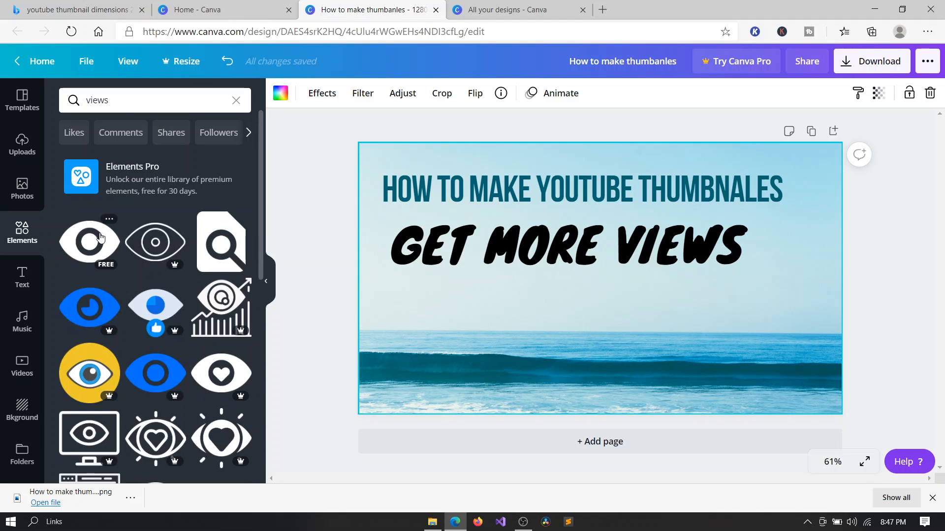
click(100, 238)
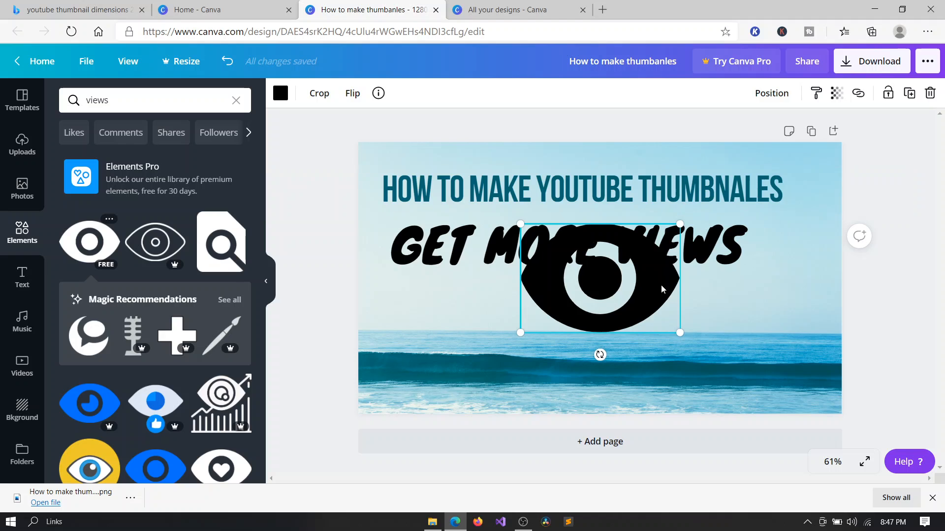
drag(660, 276, 846, 240)
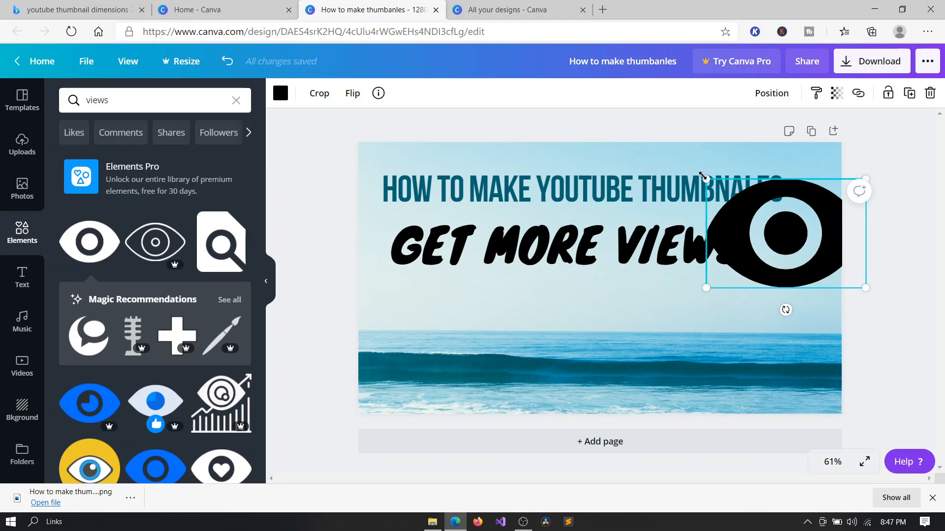
drag(704, 176, 792, 237)
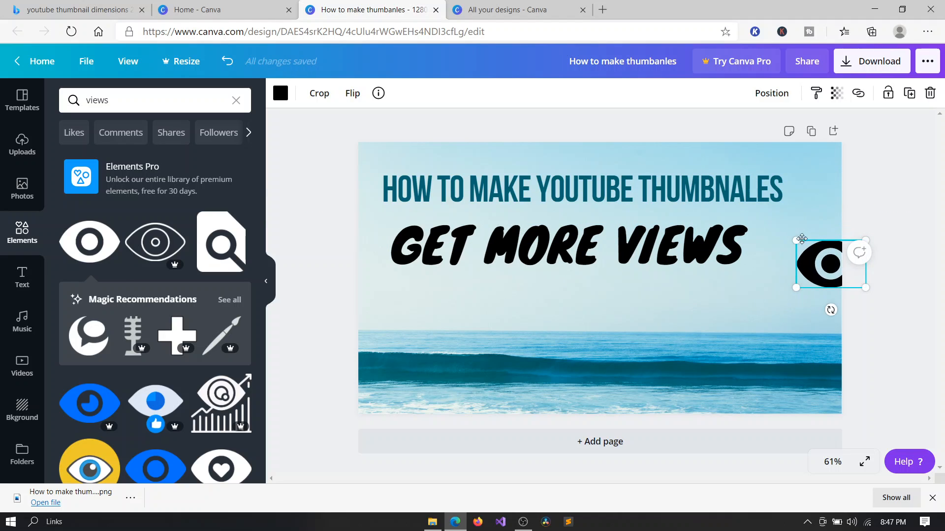
drag(810, 254, 777, 229)
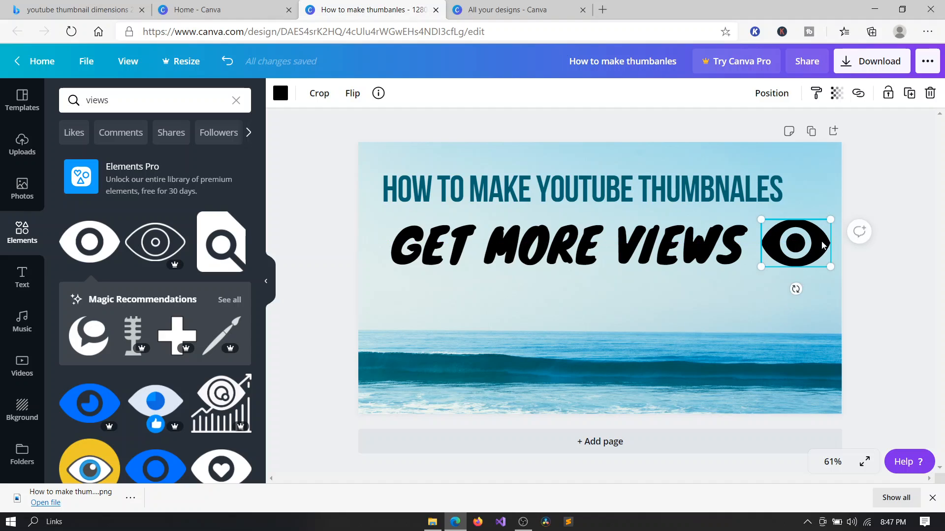
click(806, 306)
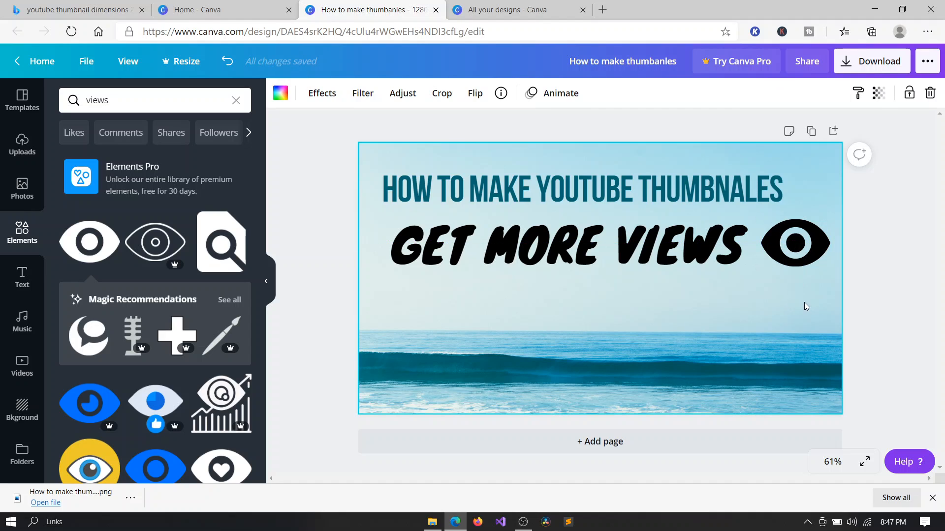
Recolour the eye icon light blue.
click(824, 238)
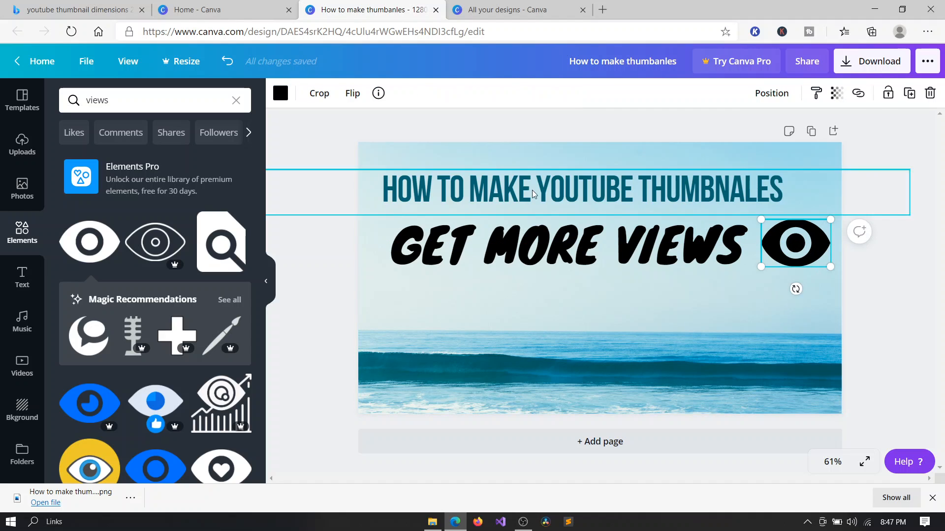
click(281, 94)
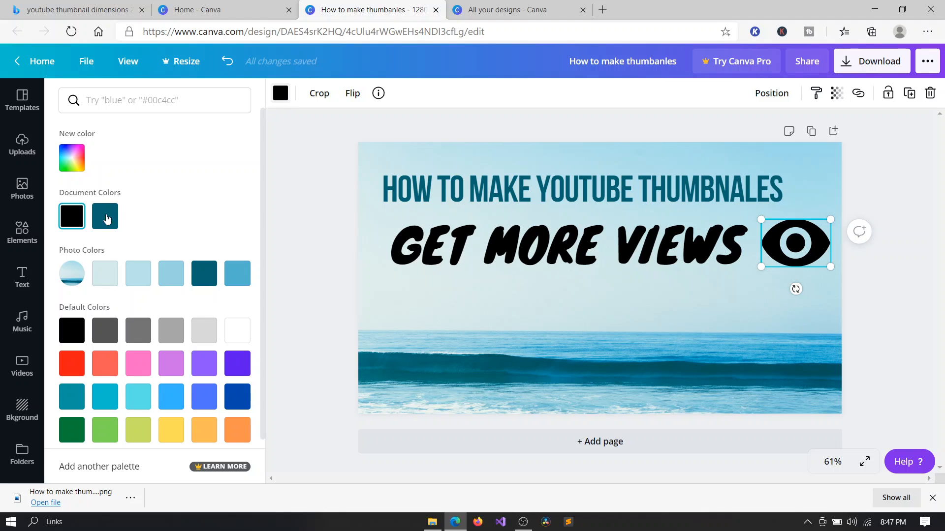
click(105, 363)
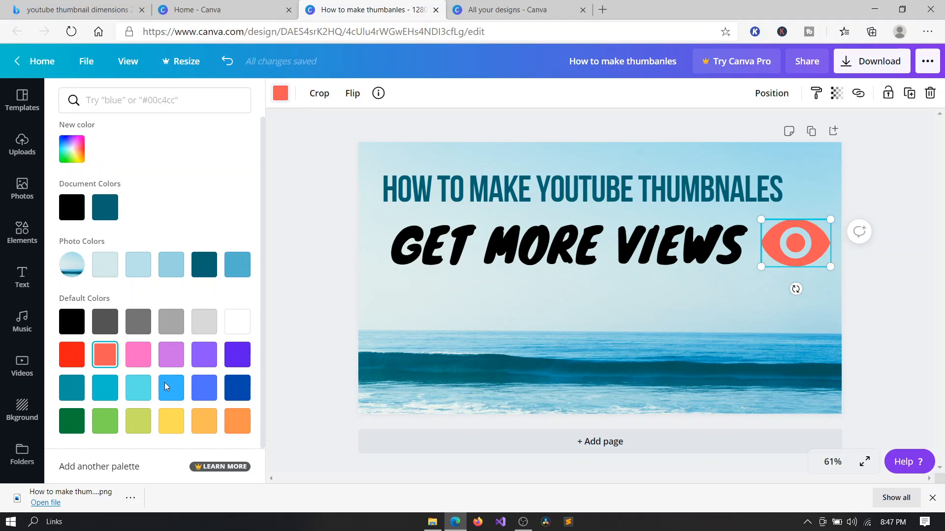
click(72, 356)
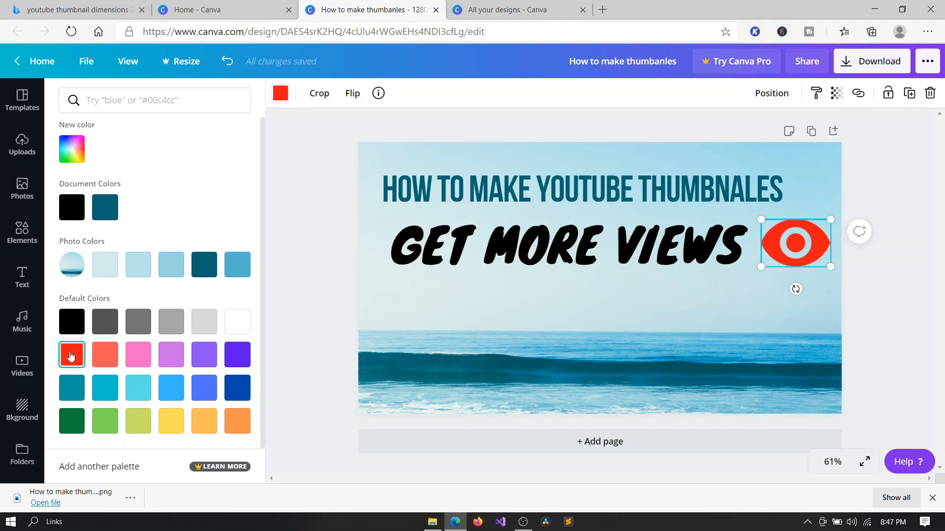
click(246, 349)
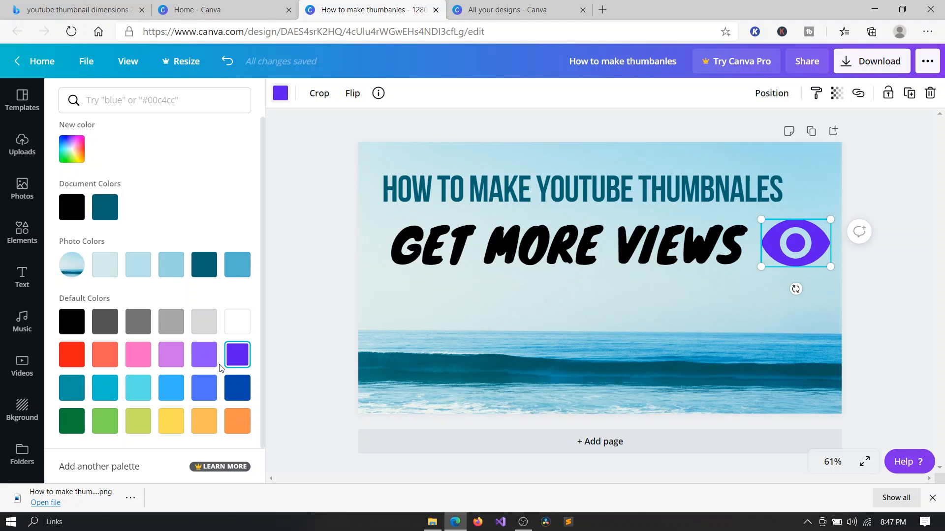
click(197, 357)
click(200, 384)
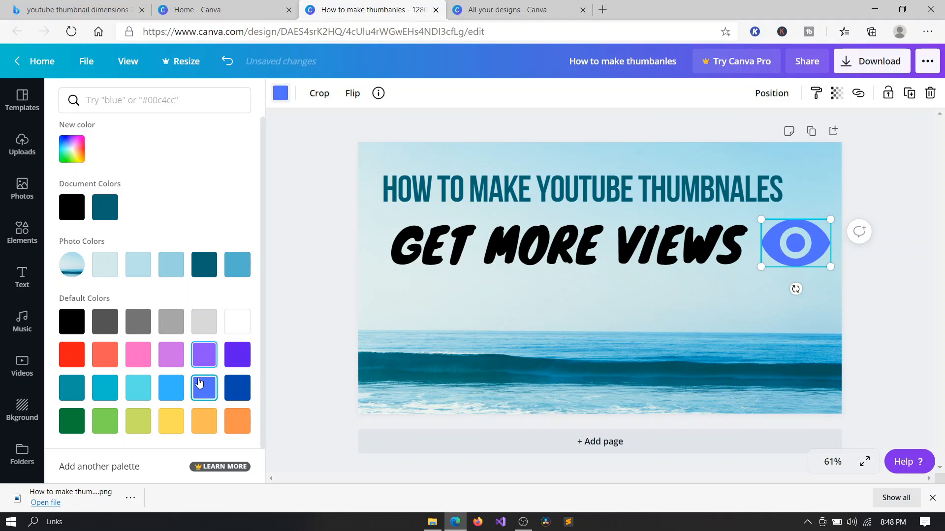
click(175, 390)
click(767, 303)
click(807, 289)
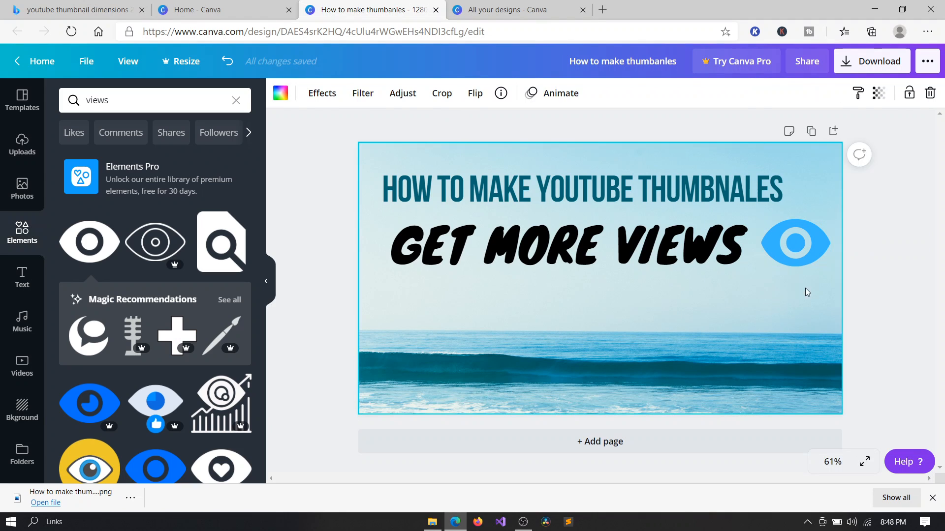
click(925, 301)
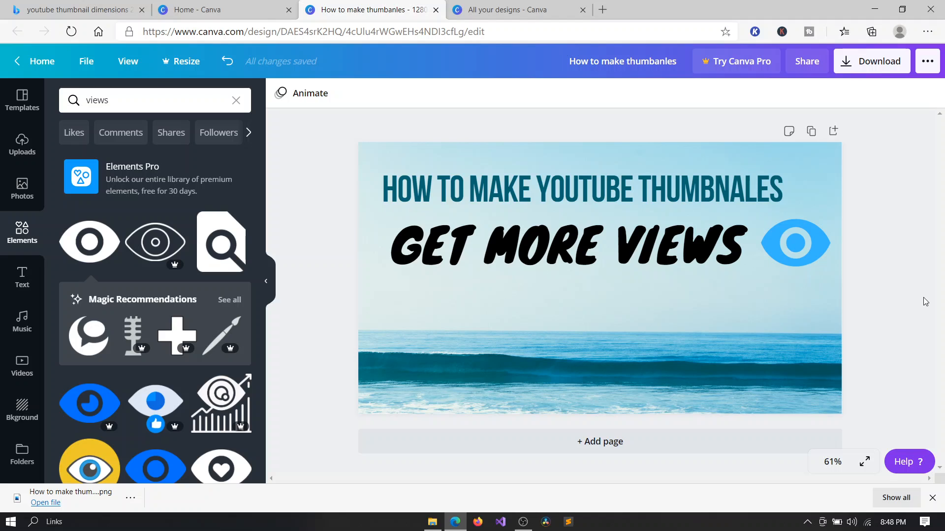
Add the uploaded flame image to the design and place it in the lower-left corner of the thumbnail.
click(31, 165)
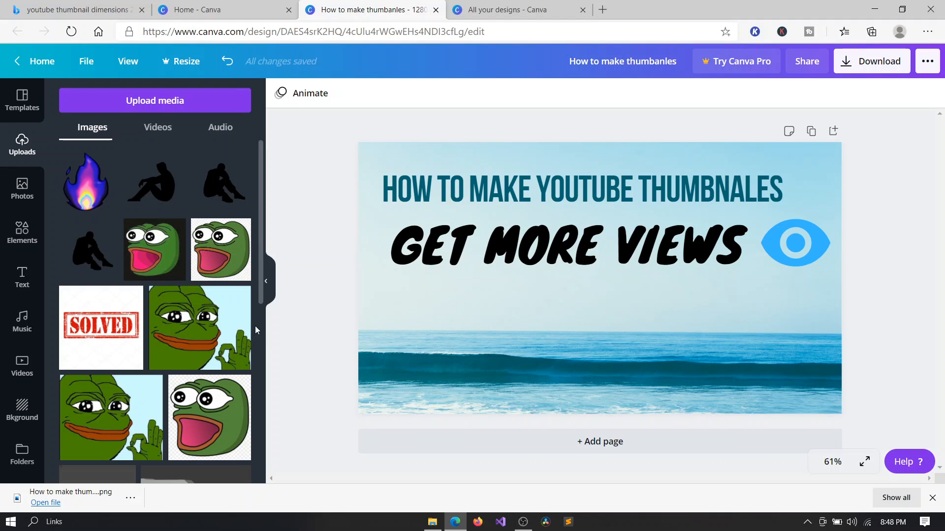
scroll(255, 326, down, 2)
scroll(254, 326, up, 2)
click(87, 199)
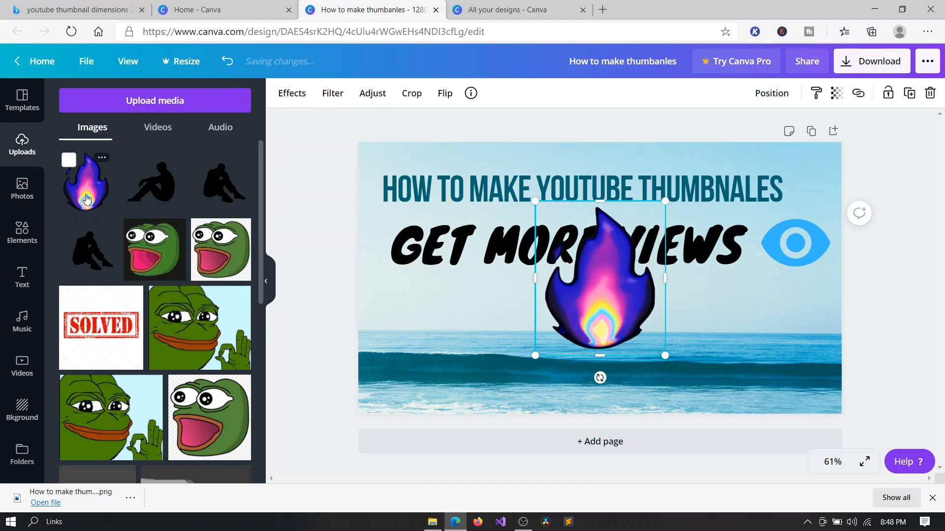
drag(594, 307, 457, 378)
click(500, 397)
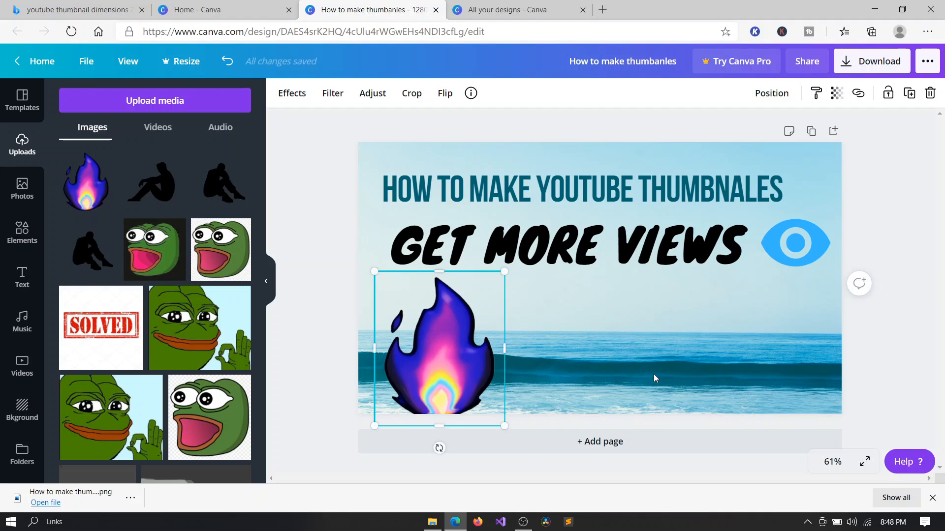
click(765, 377)
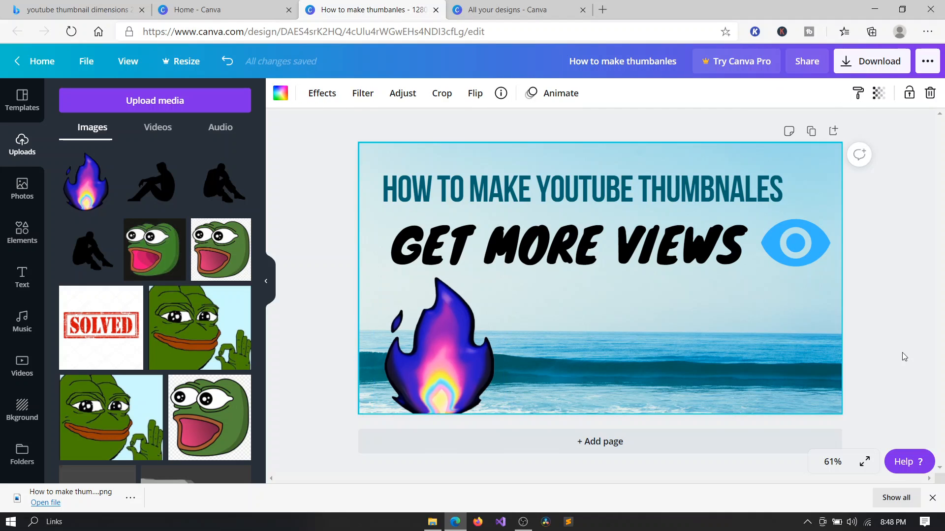
click(483, 343)
click(645, 312)
Download the design as a PNG file at 1280 × 720 px.
click(868, 59)
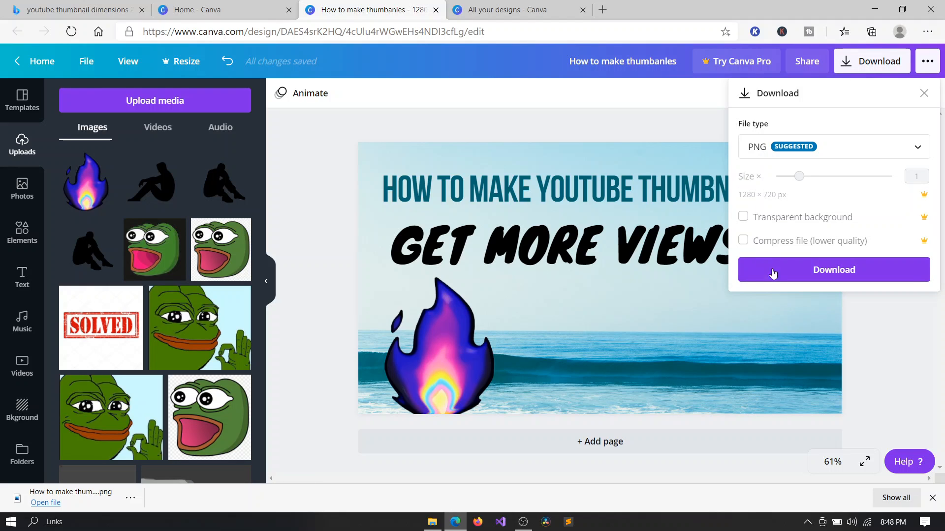
click(812, 273)
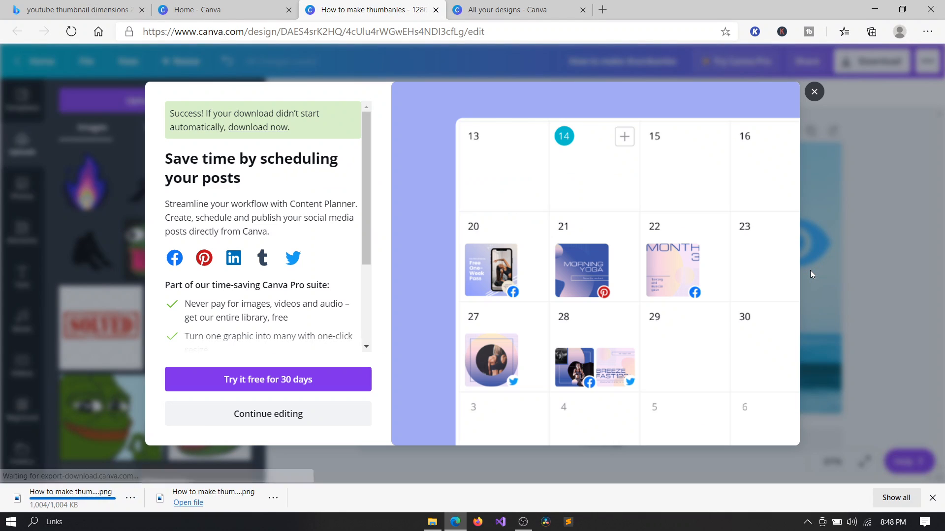
Open the downloaded thumbnail PNG to review it, close the viewer and pop-up, and hide the side panel.
click(97, 494)
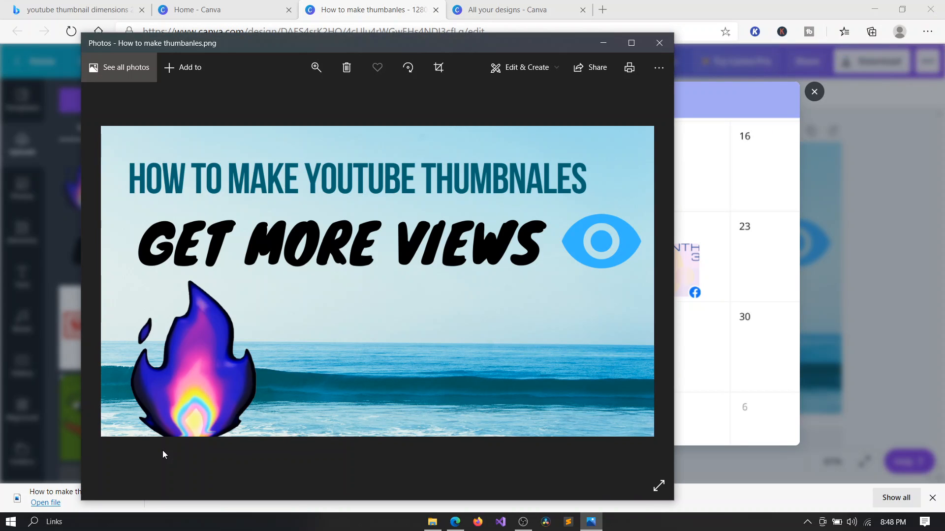
click(660, 43)
click(813, 91)
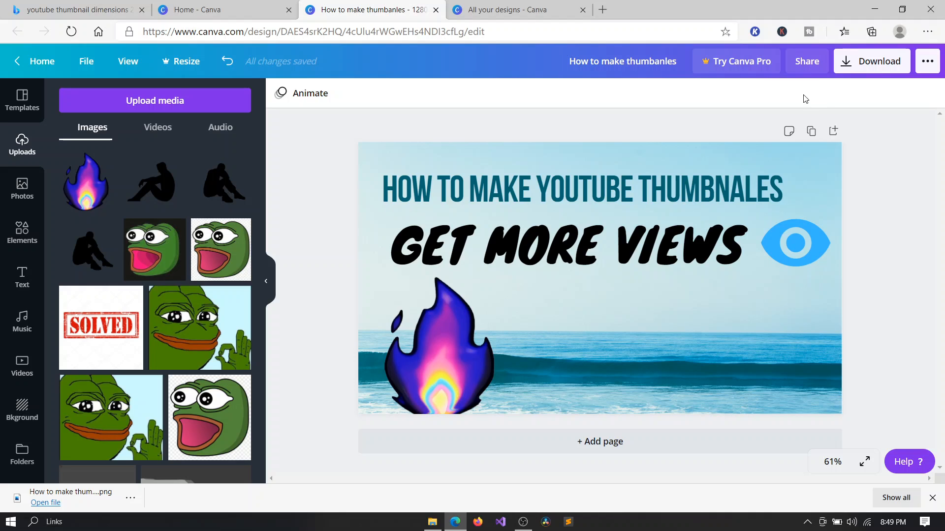
click(267, 284)
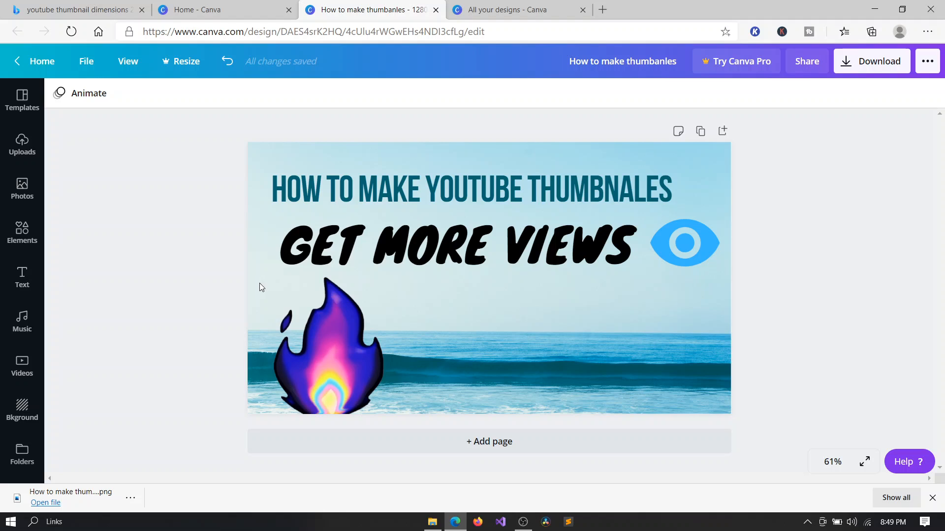